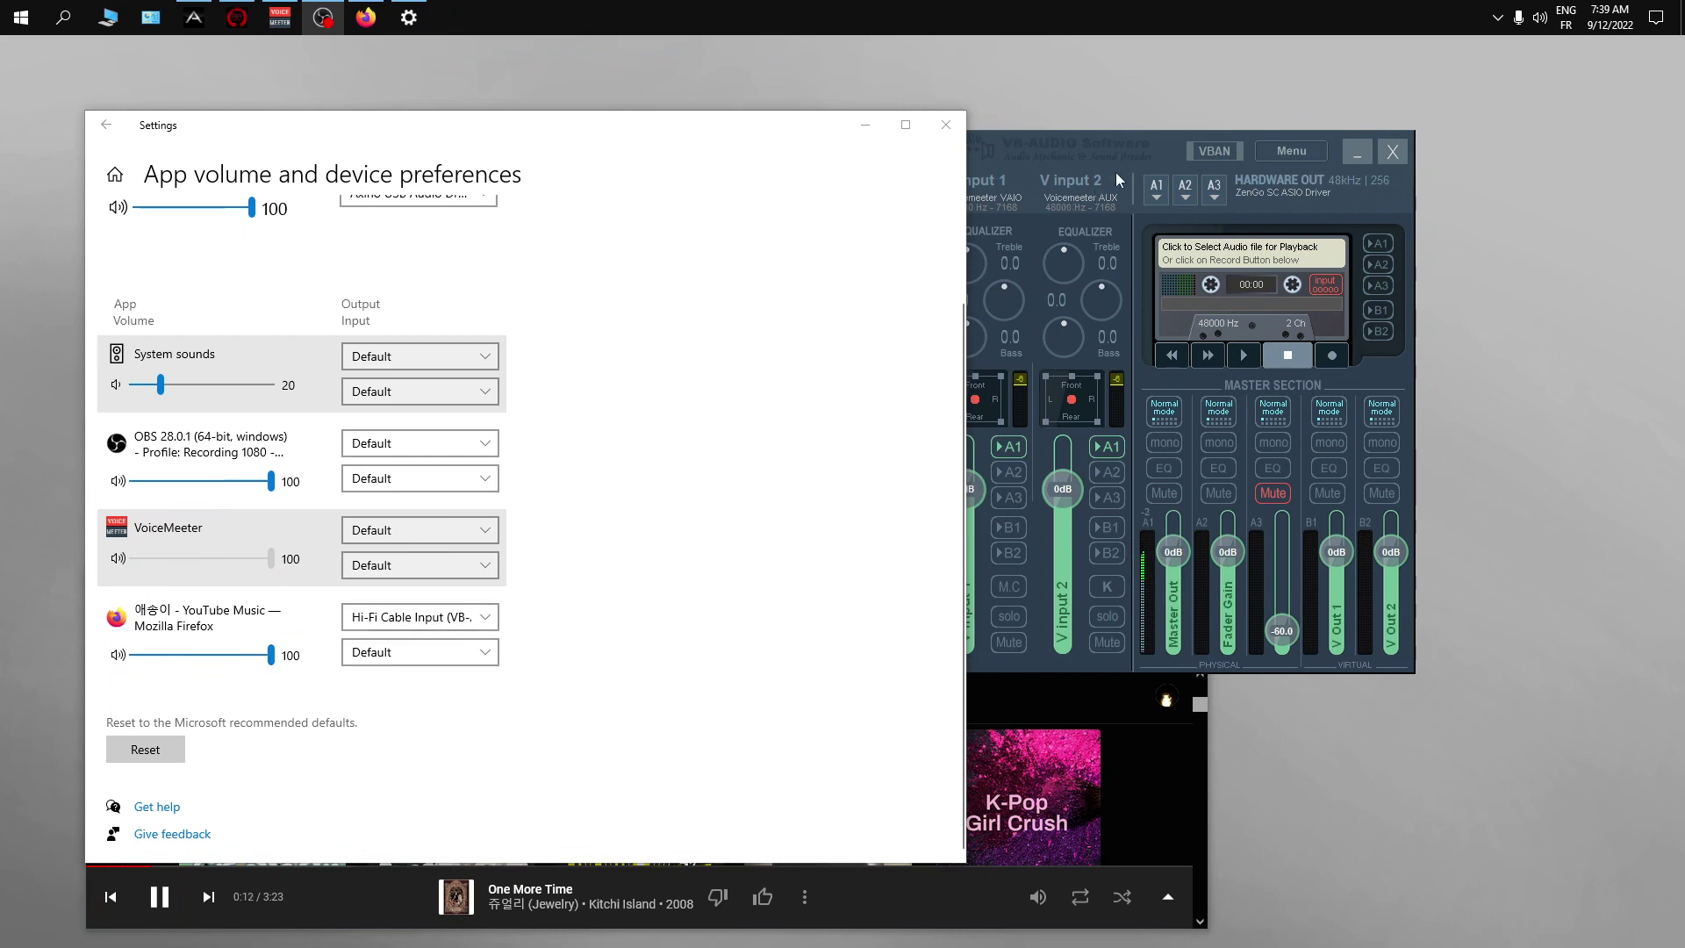
- View the VoiceMeeter Banana mixer and close the App volume and device preferences window
click(1156, 150)
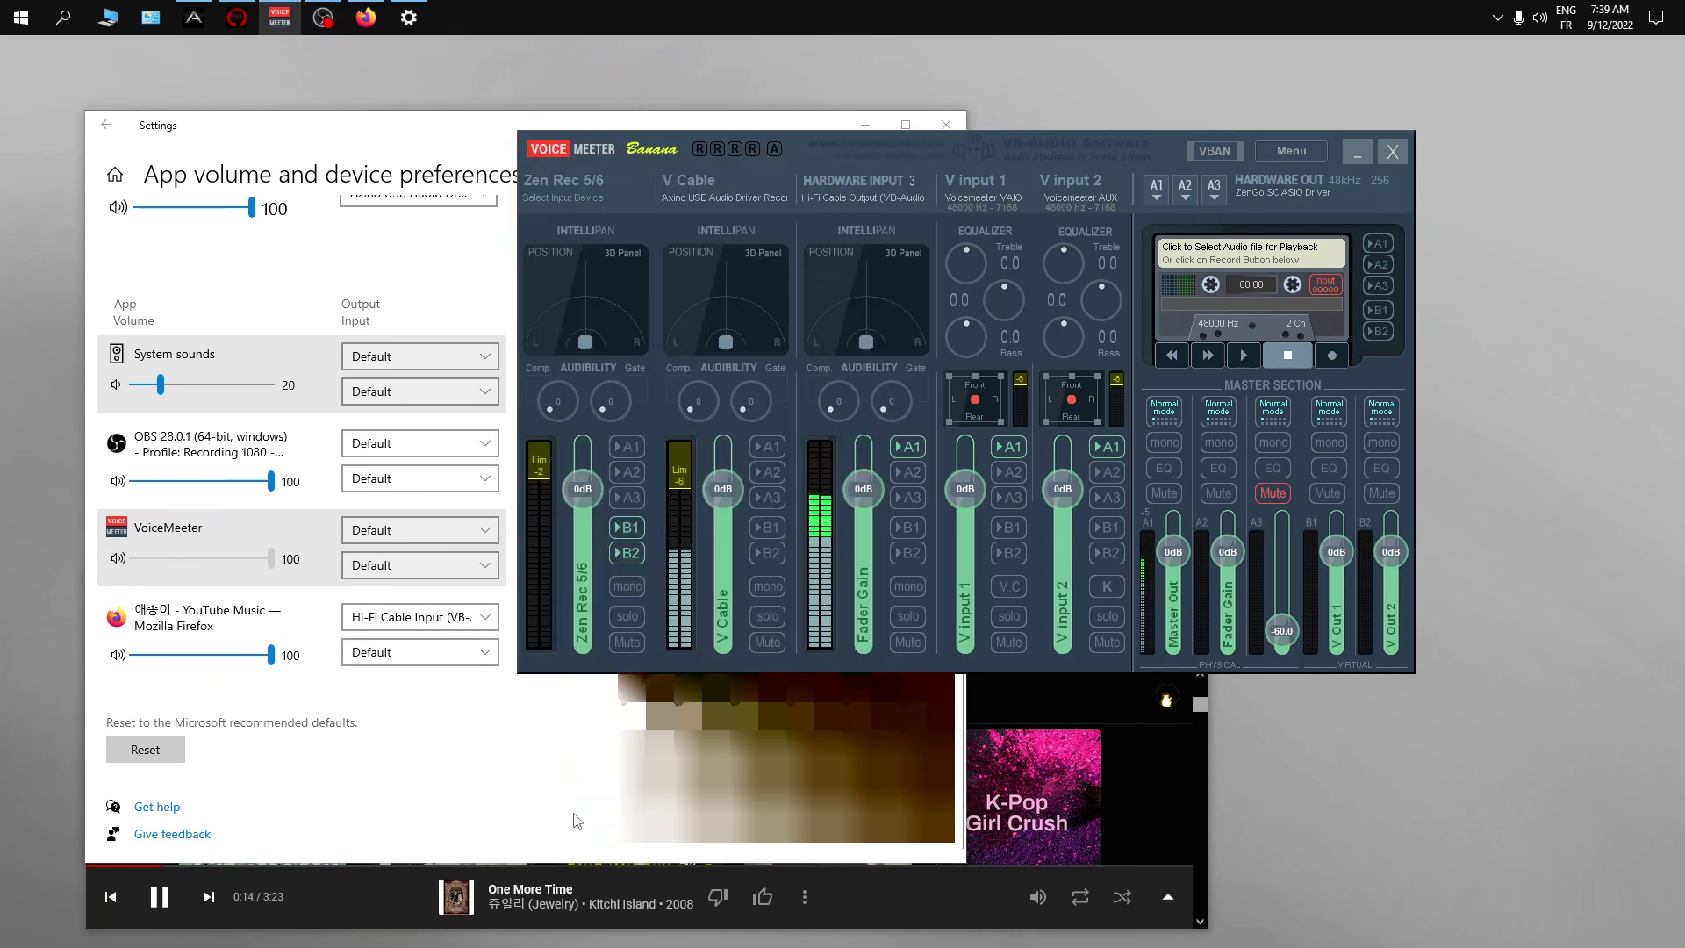
click(570, 564)
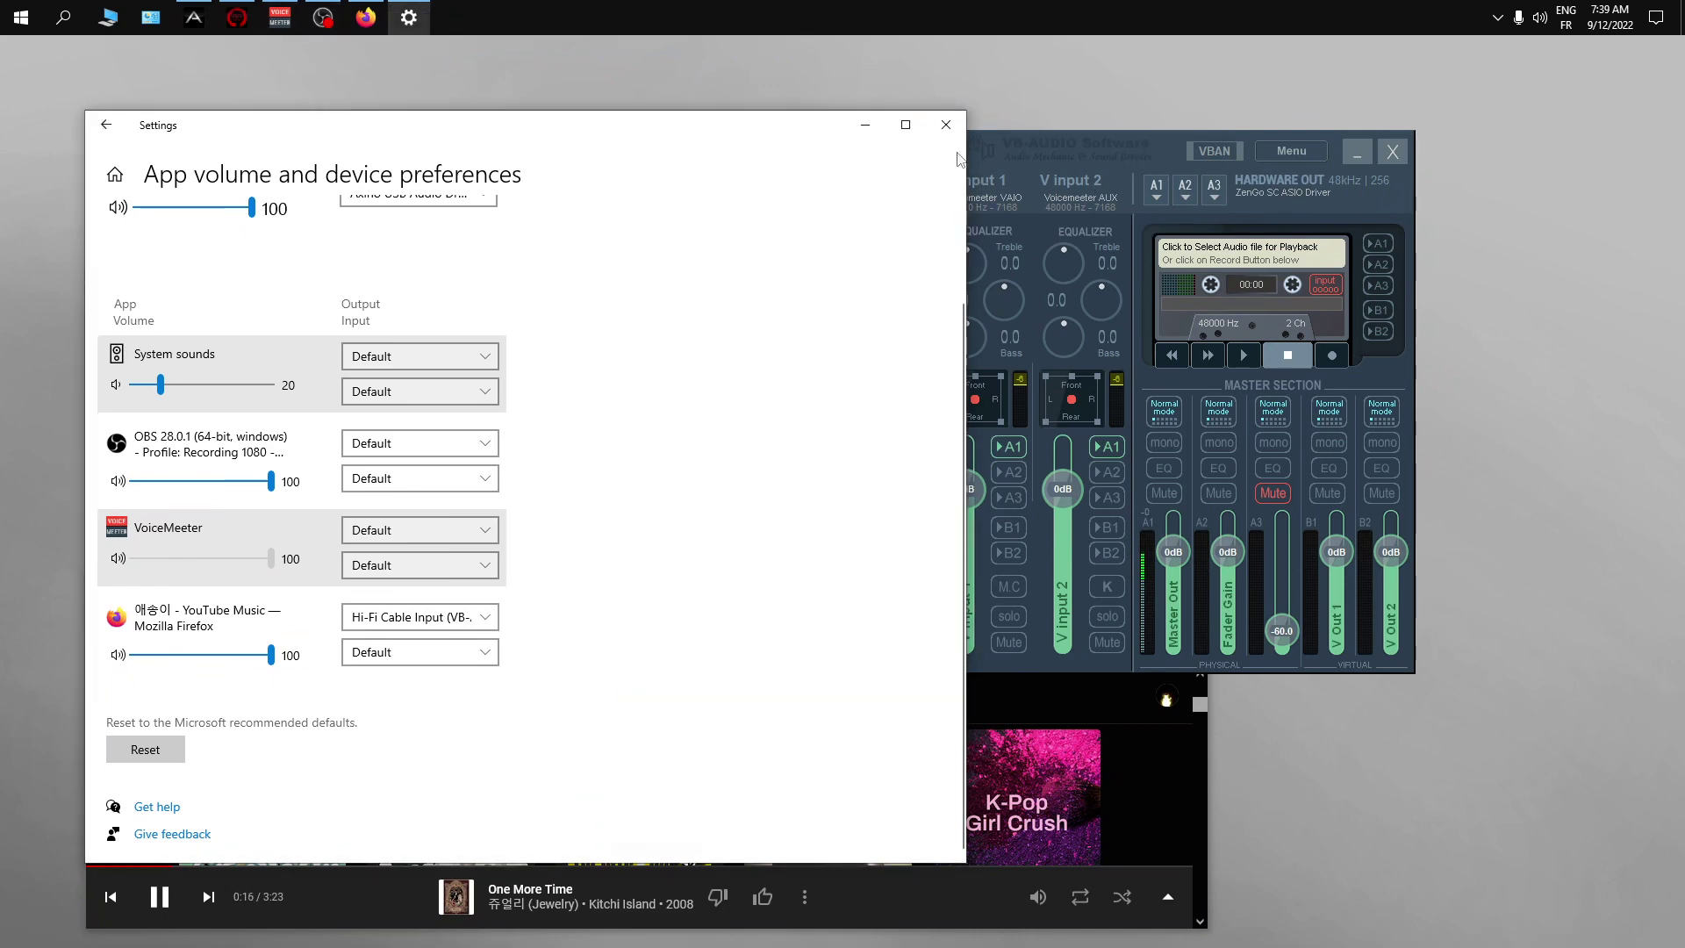
click(946, 124)
- Open the Windows Sound settings and go to the app list in App volume and device preferences
right_click(1540, 16)
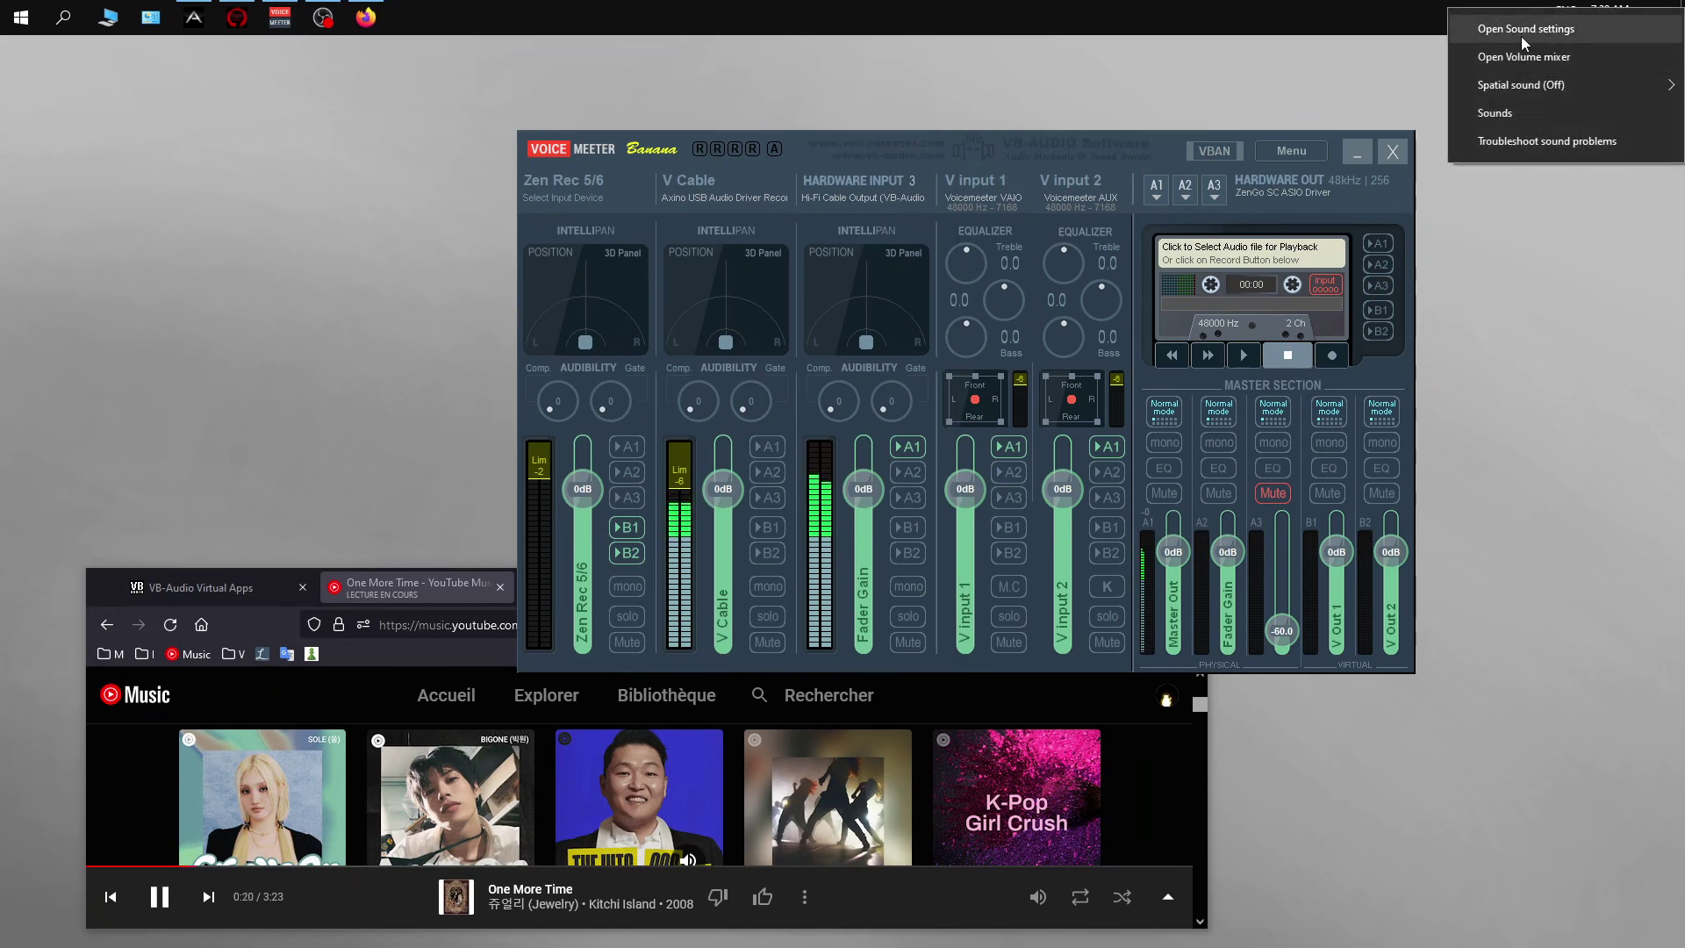
click(1520, 35)
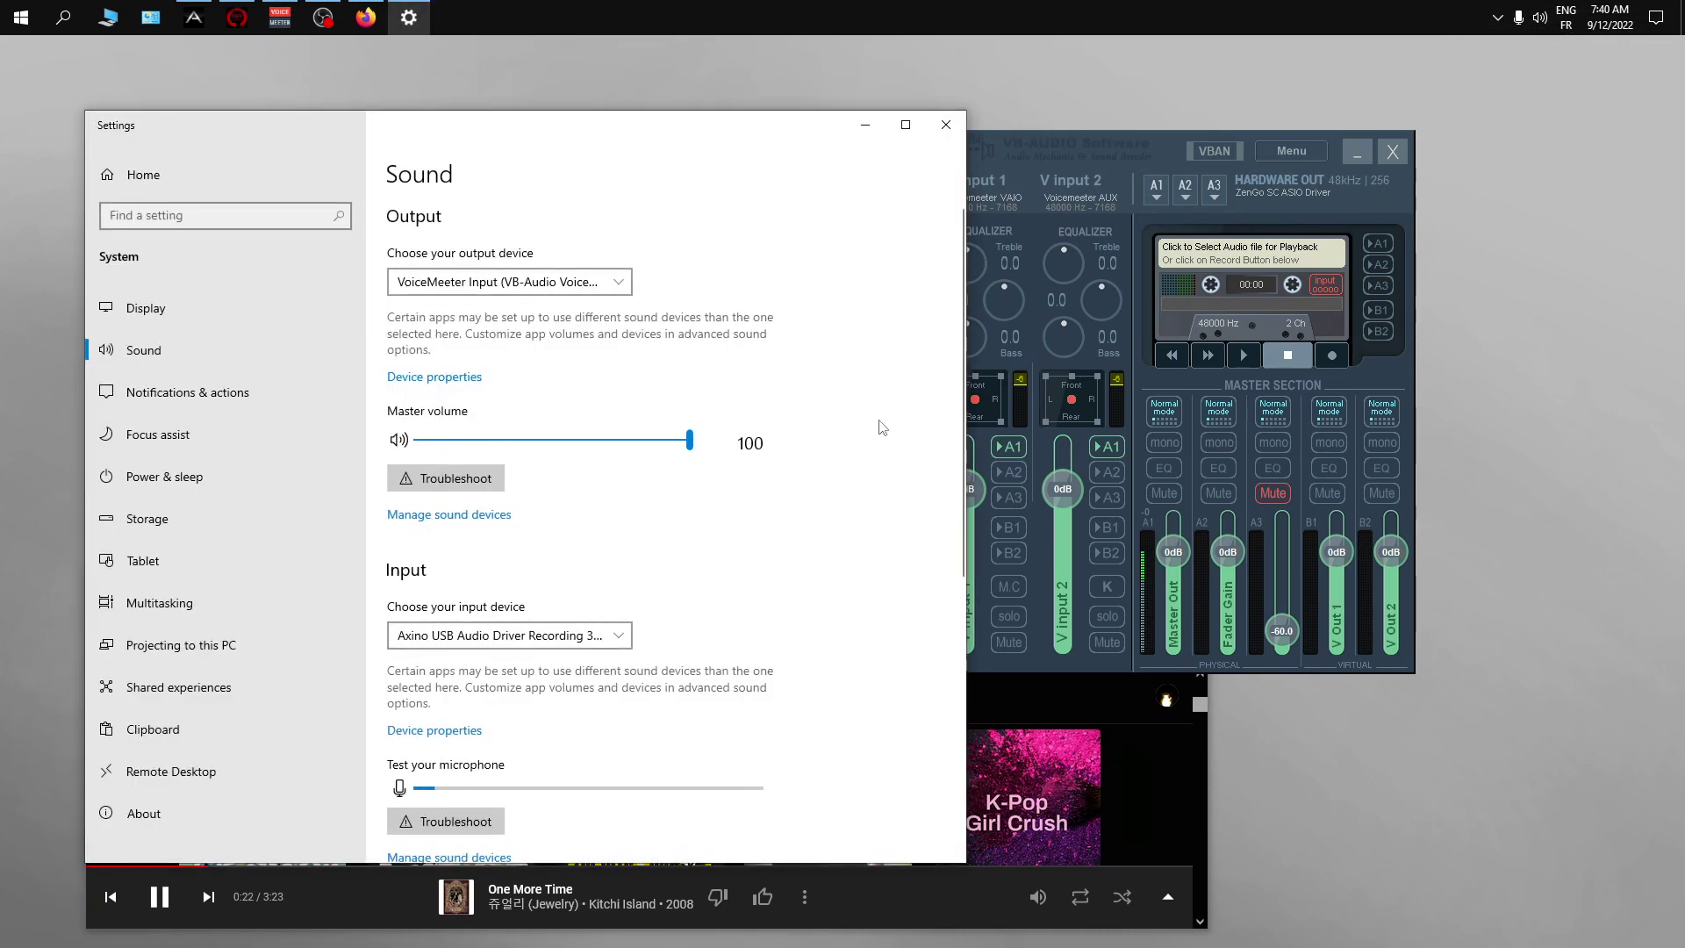
scroll(882, 432, down, 3)
scroll(882, 433, down, 1)
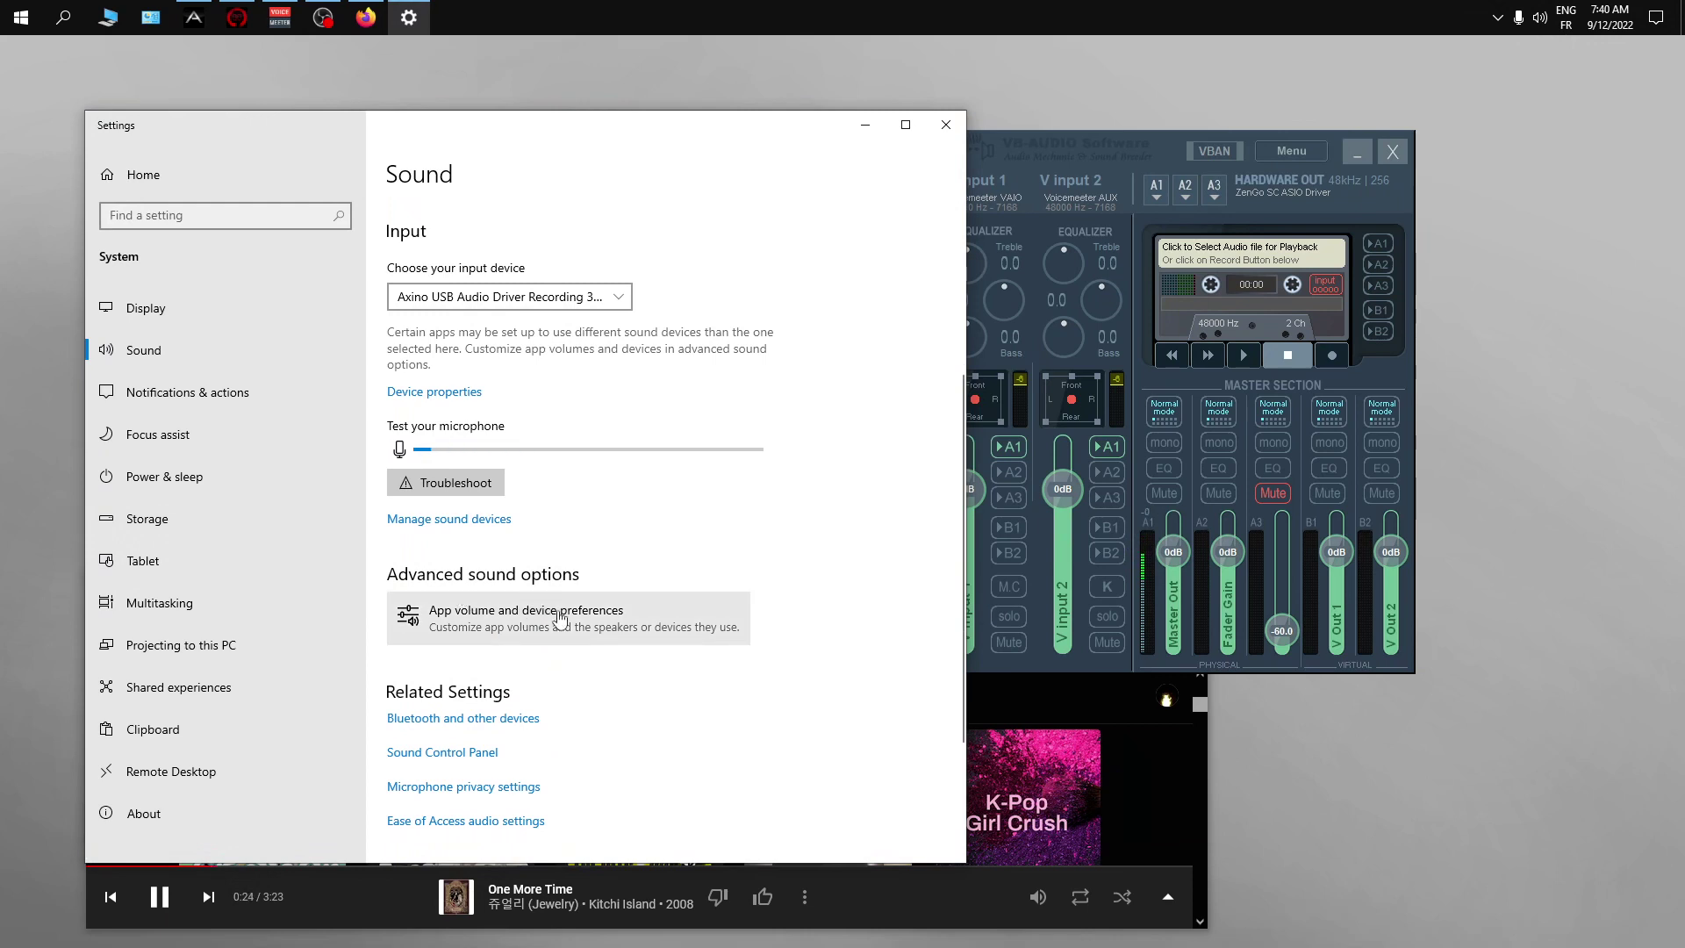
click(561, 616)
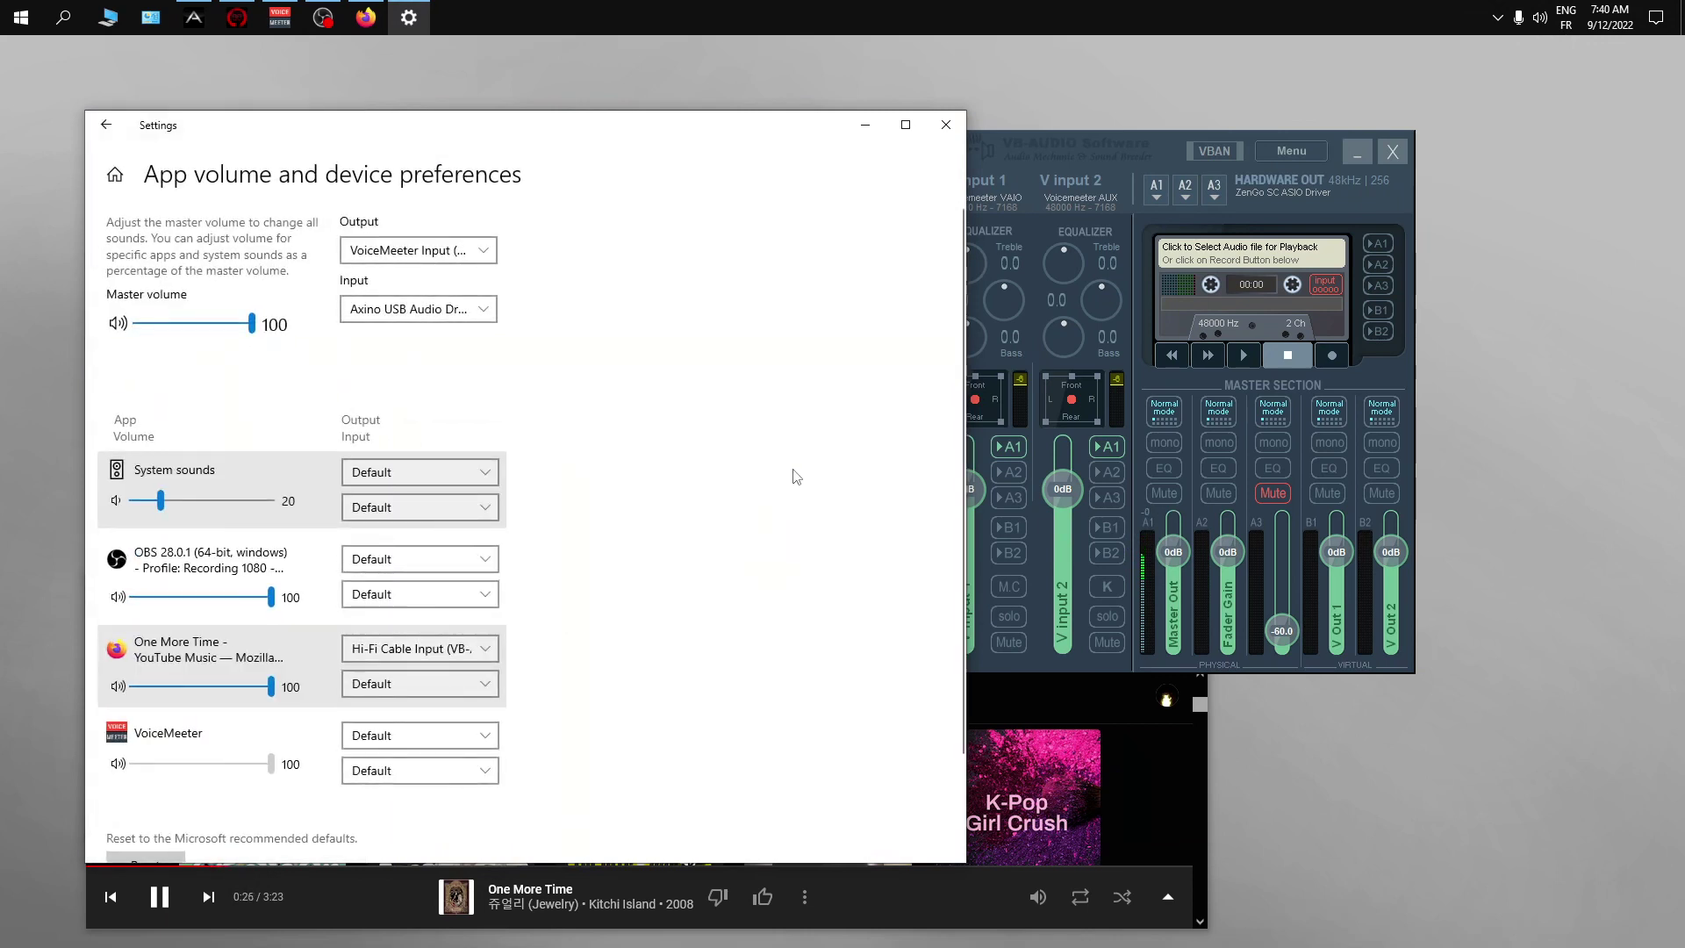
scroll(693, 399, down, 1)
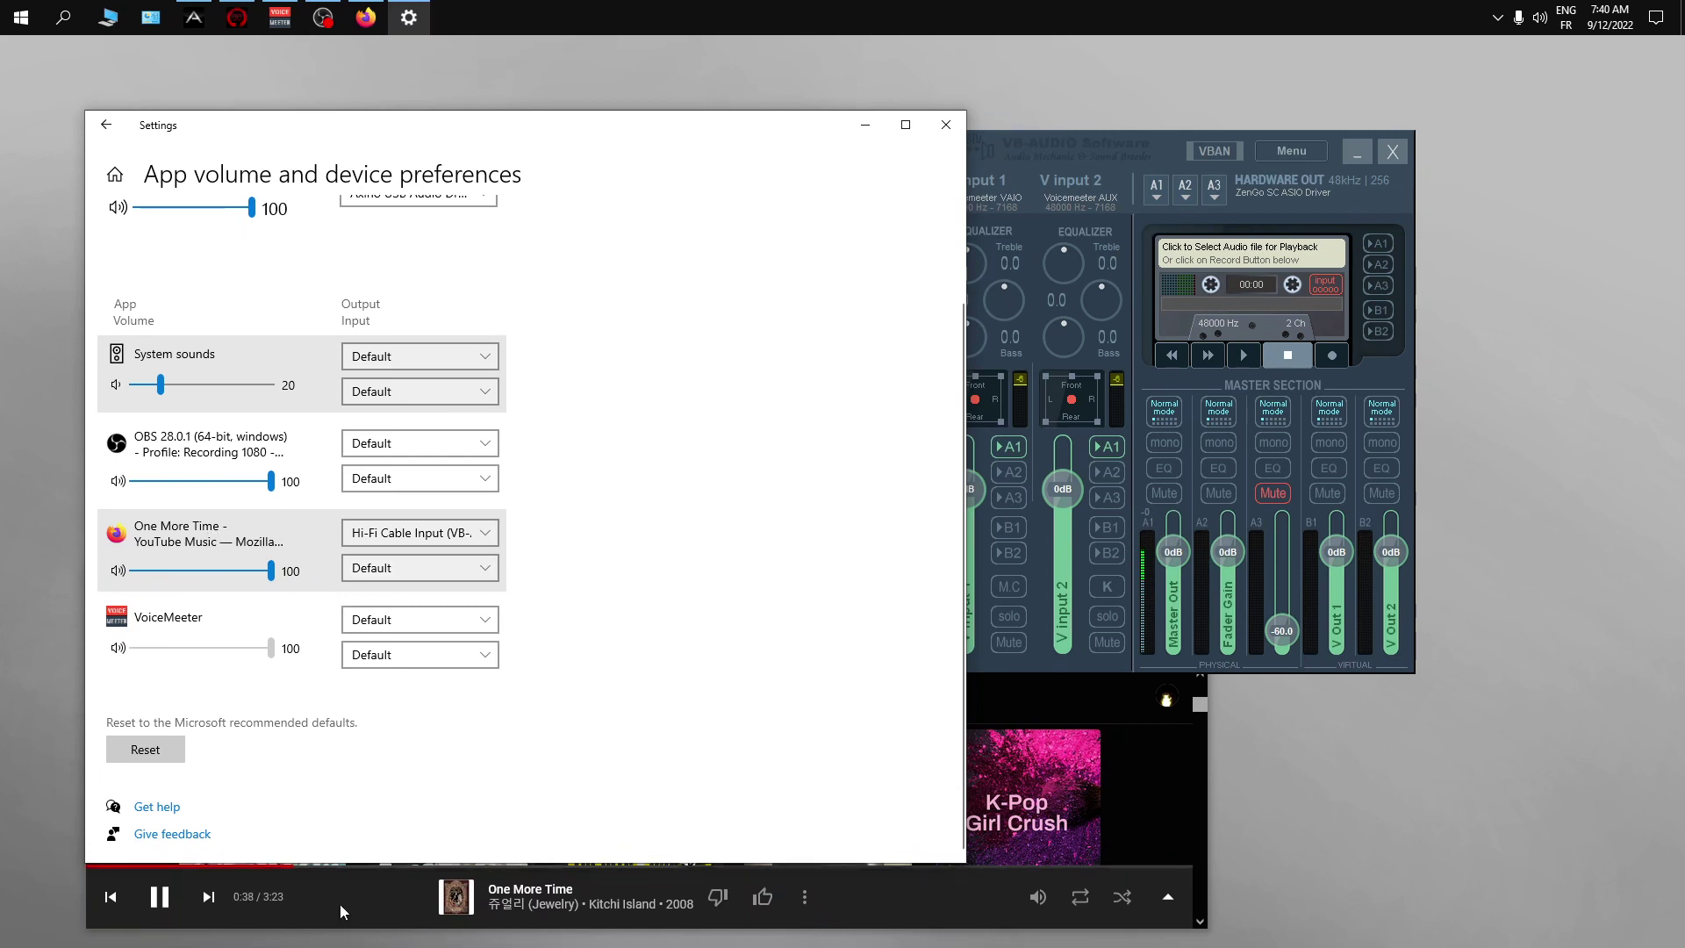
- Examine the YouTube Music volume control, Firefox's volume and output in Settings, and Hardware Input 3 in VoiceMeeter
click(374, 913)
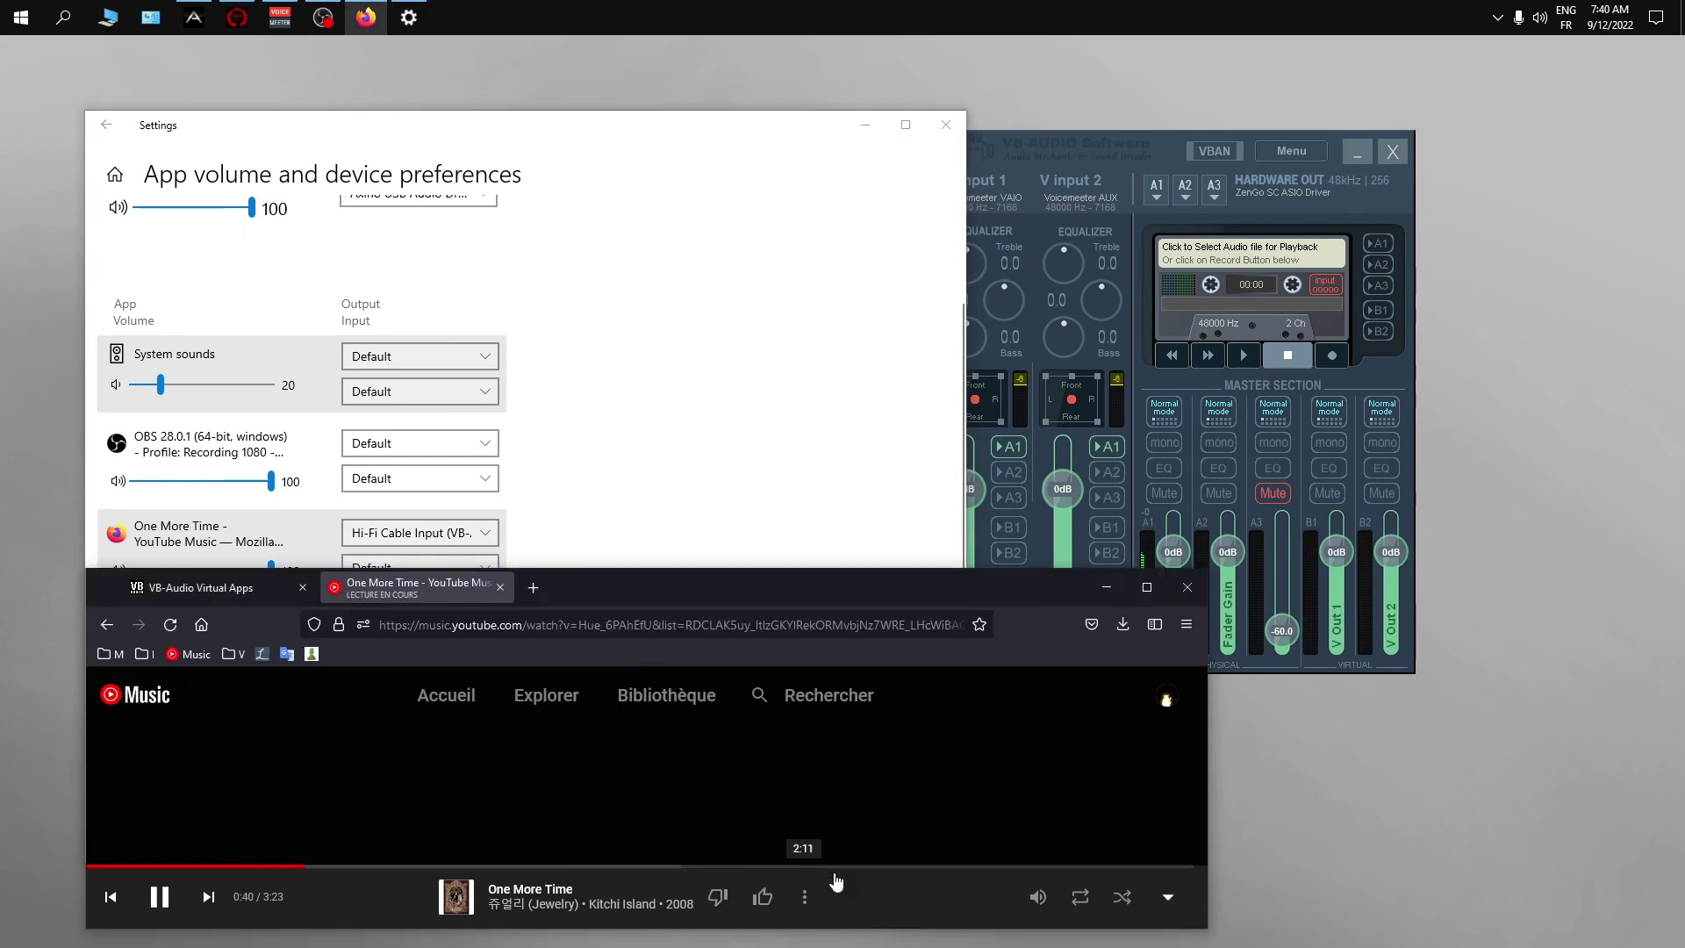
mouse_move(1040, 904)
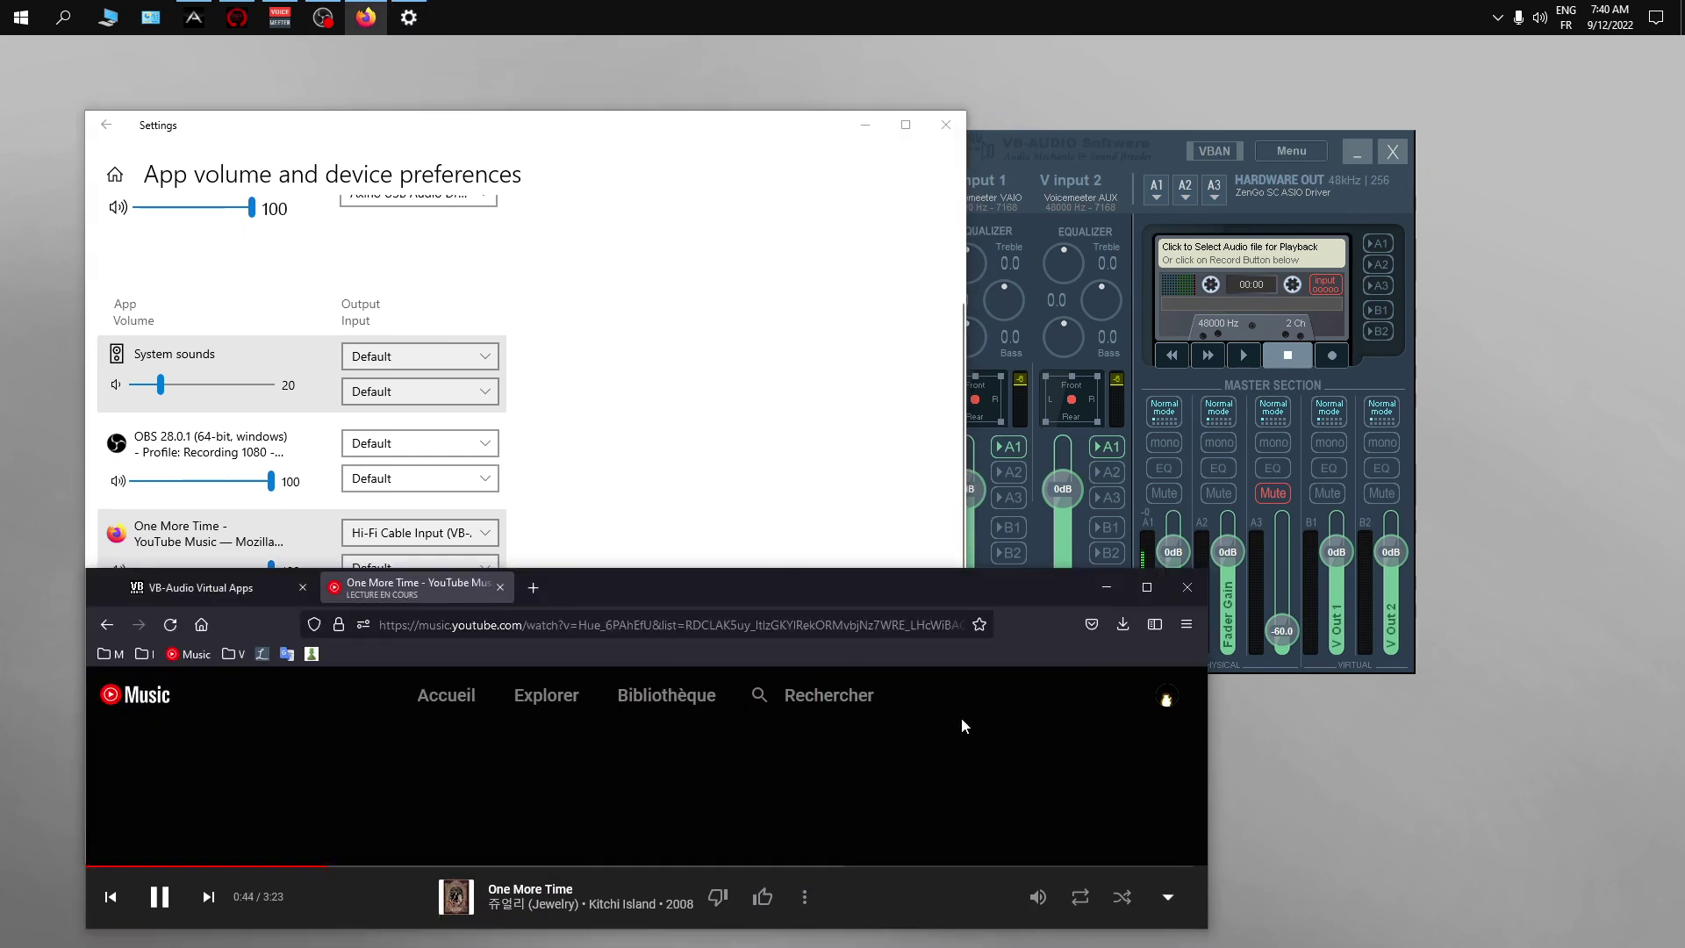
click(795, 482)
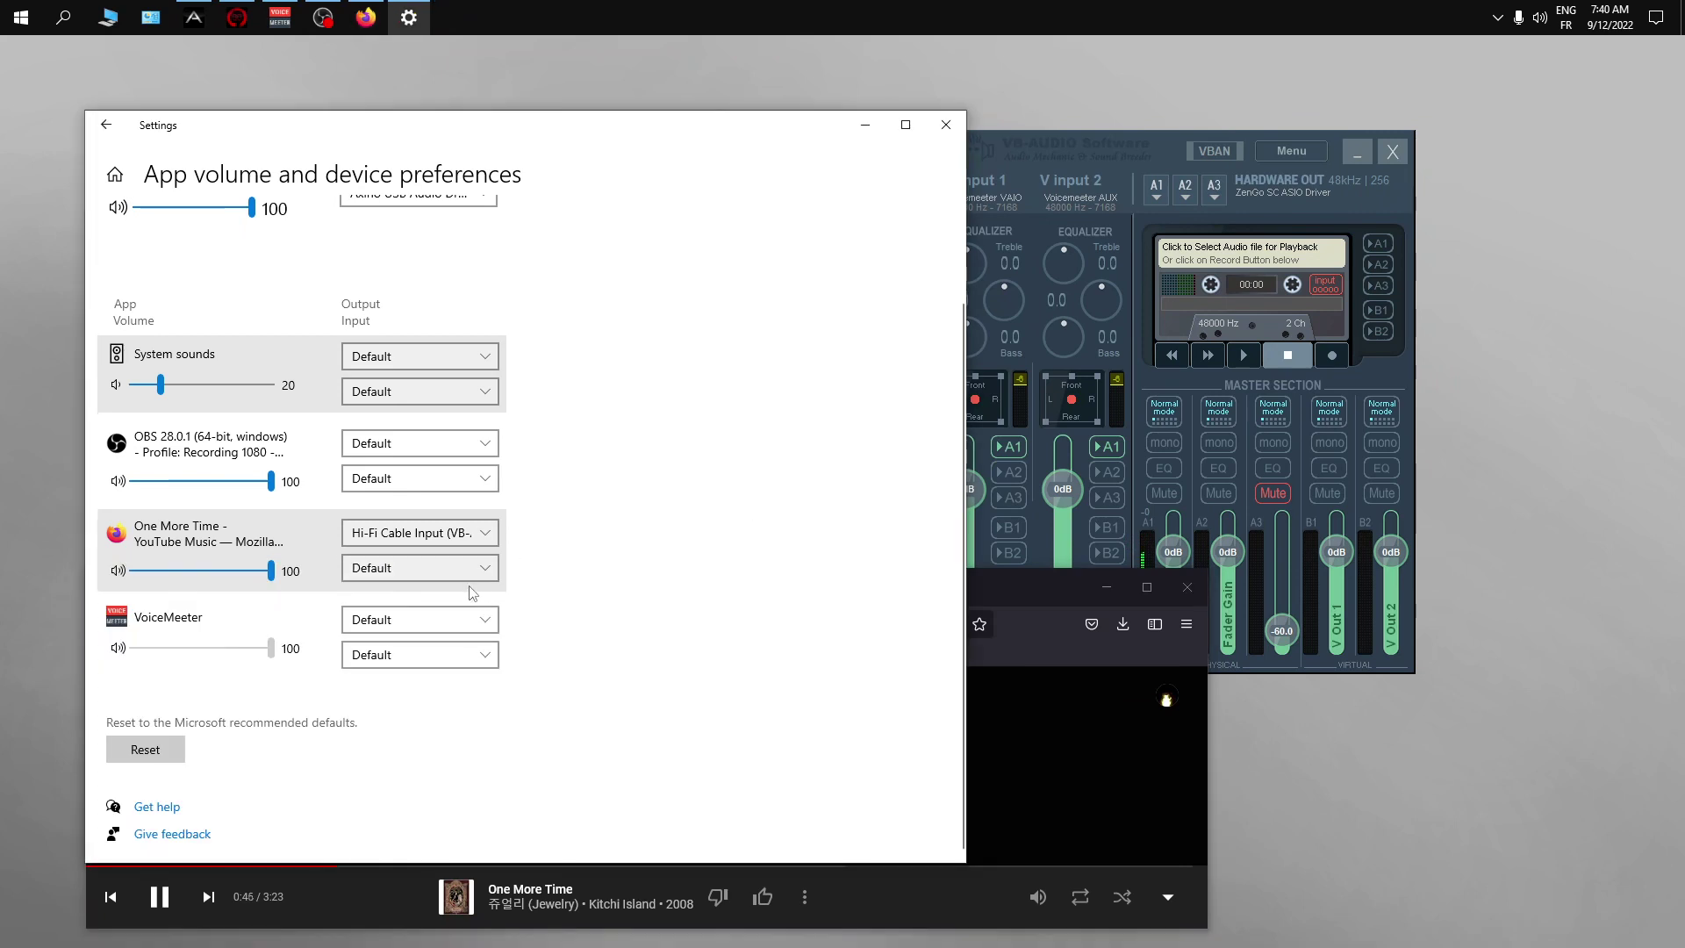
drag(272, 572, 272, 571)
click(1125, 179)
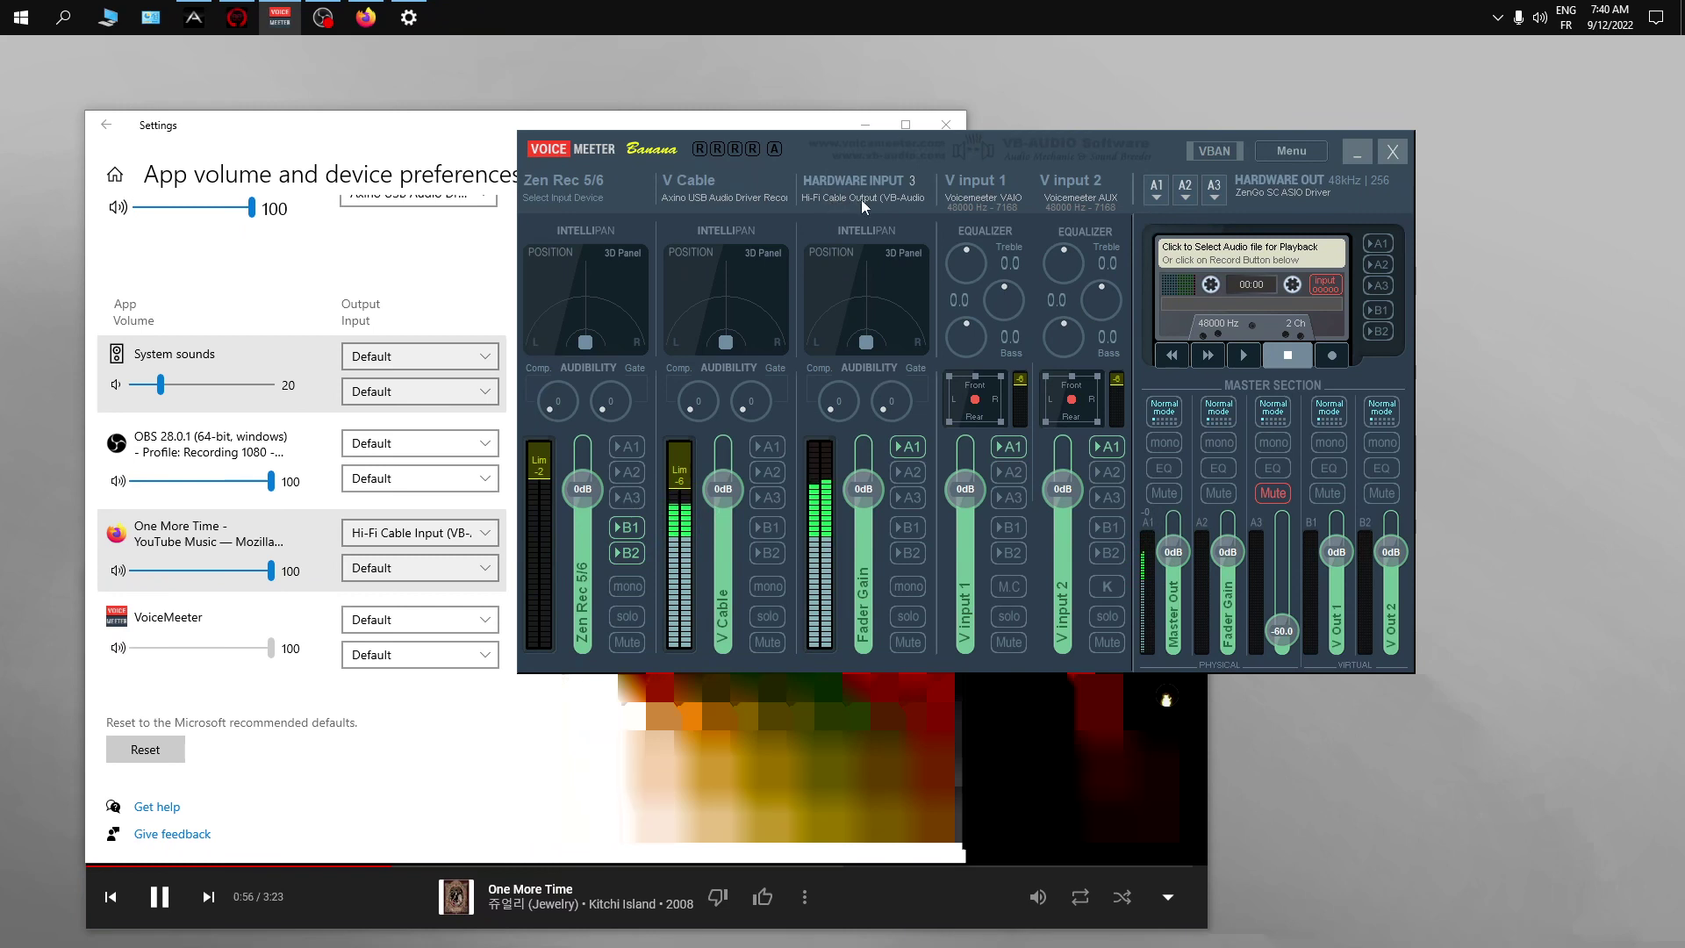
click(579, 768)
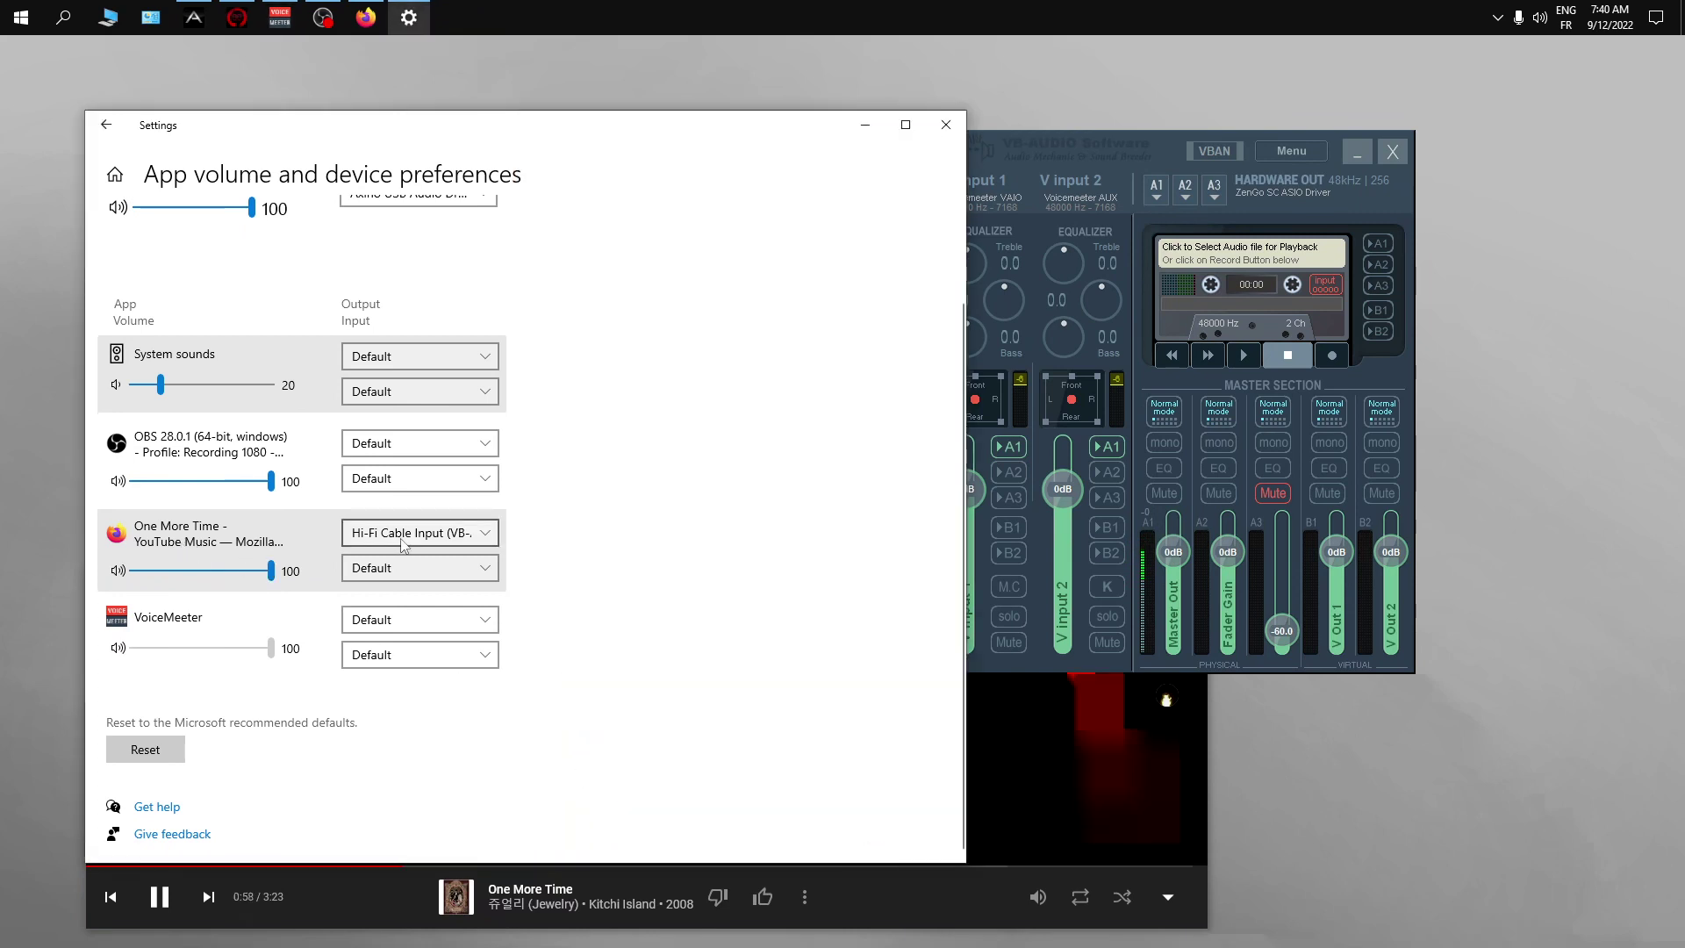
- Set the fader gain of Hardware Input 3 in VoiceMeeter to -12 dB and reset it to 0 dB
click(1171, 149)
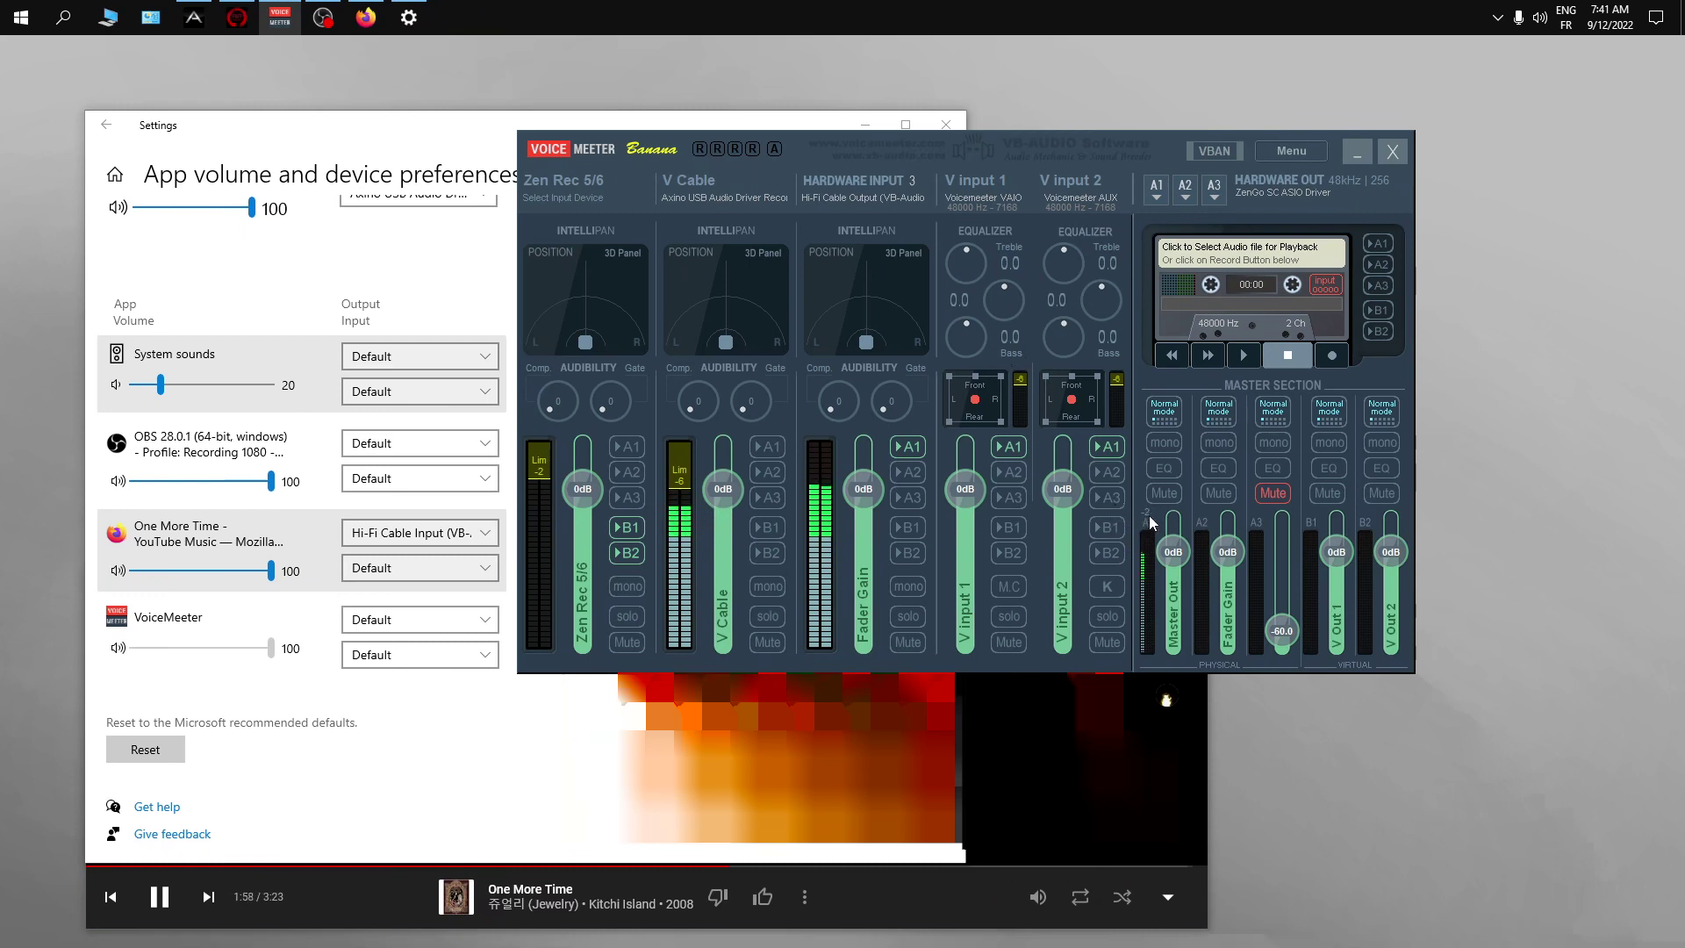
double_click(869, 497)
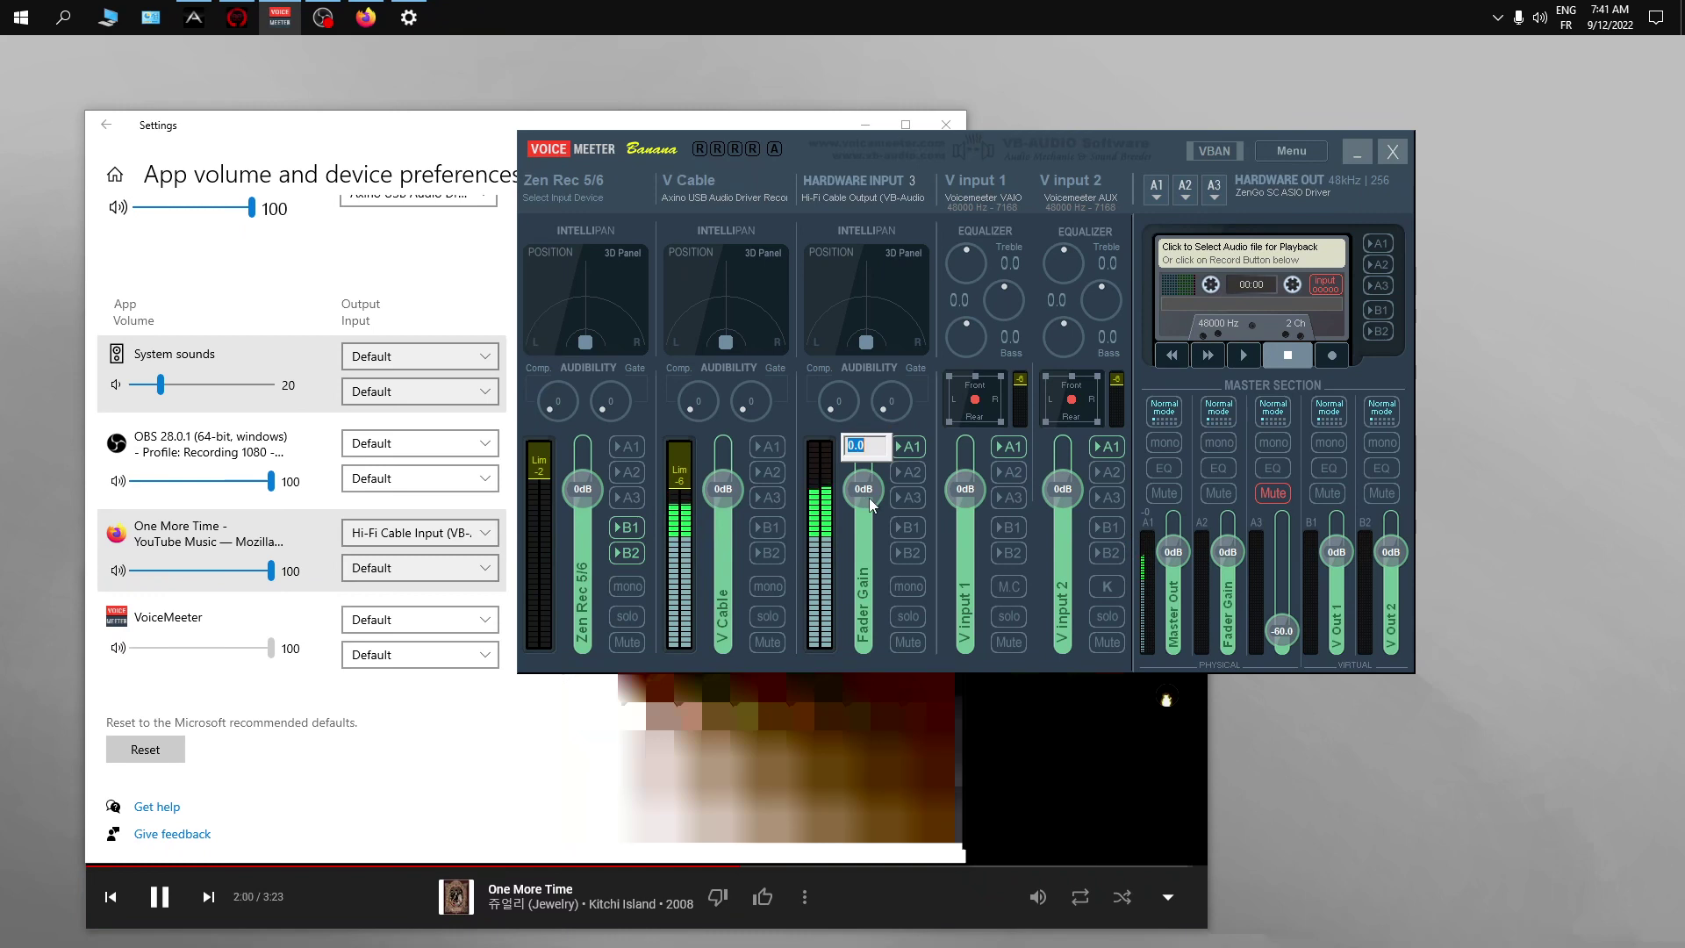
text(-12)
key(Return)
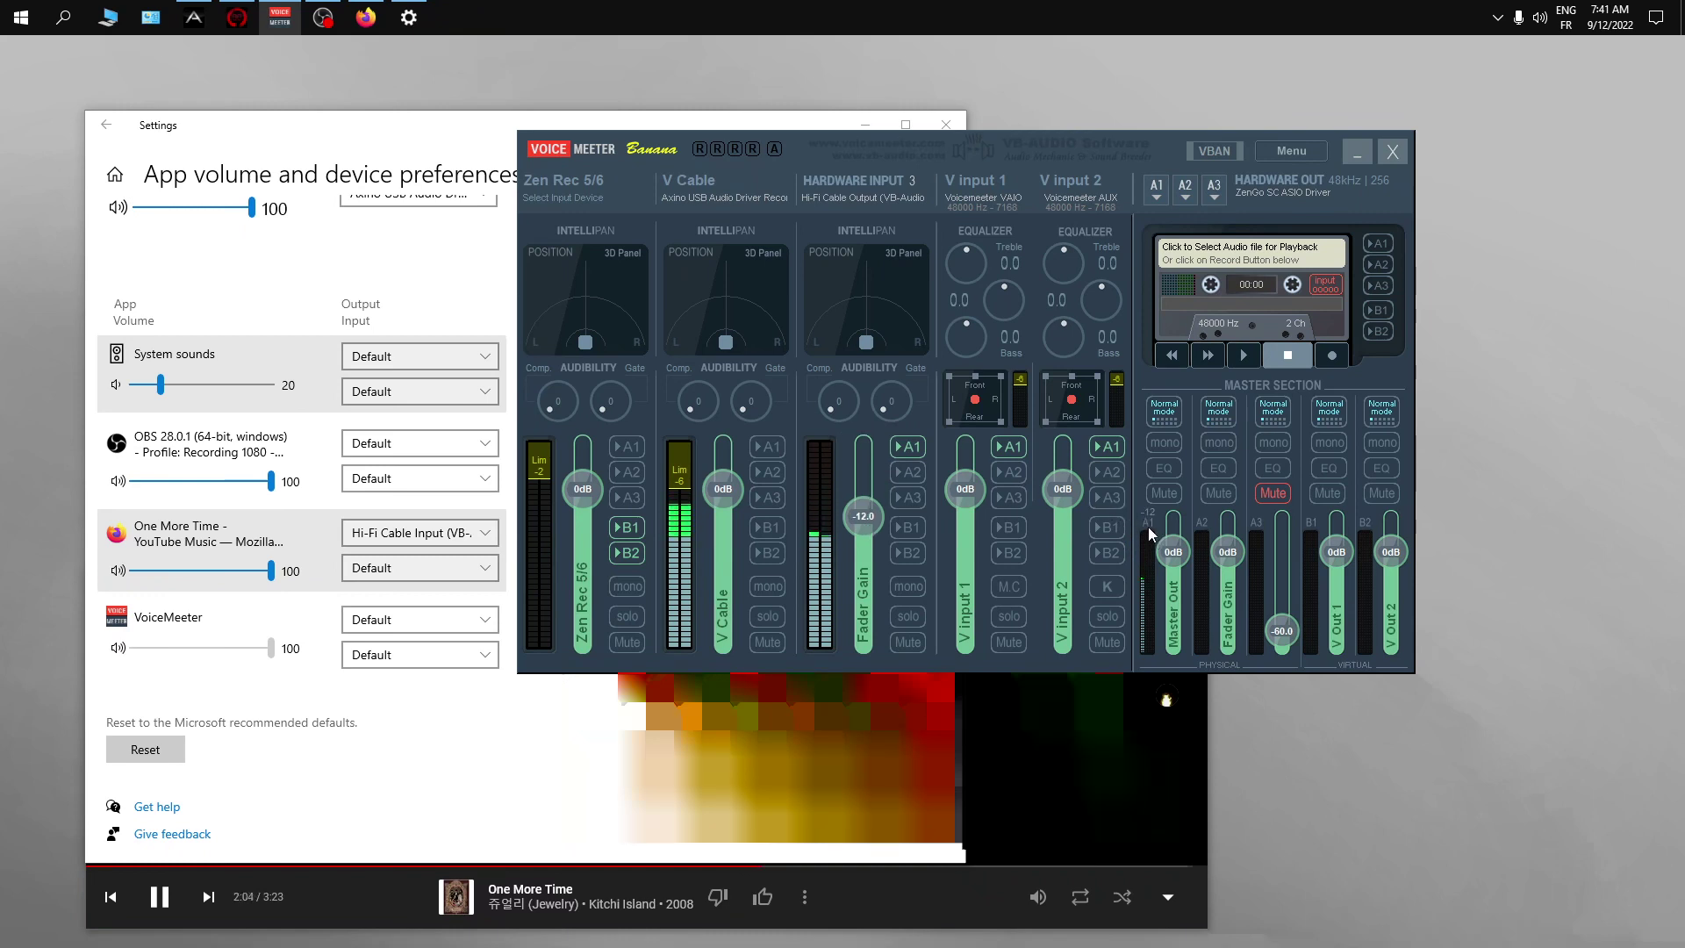
double_click(862, 516)
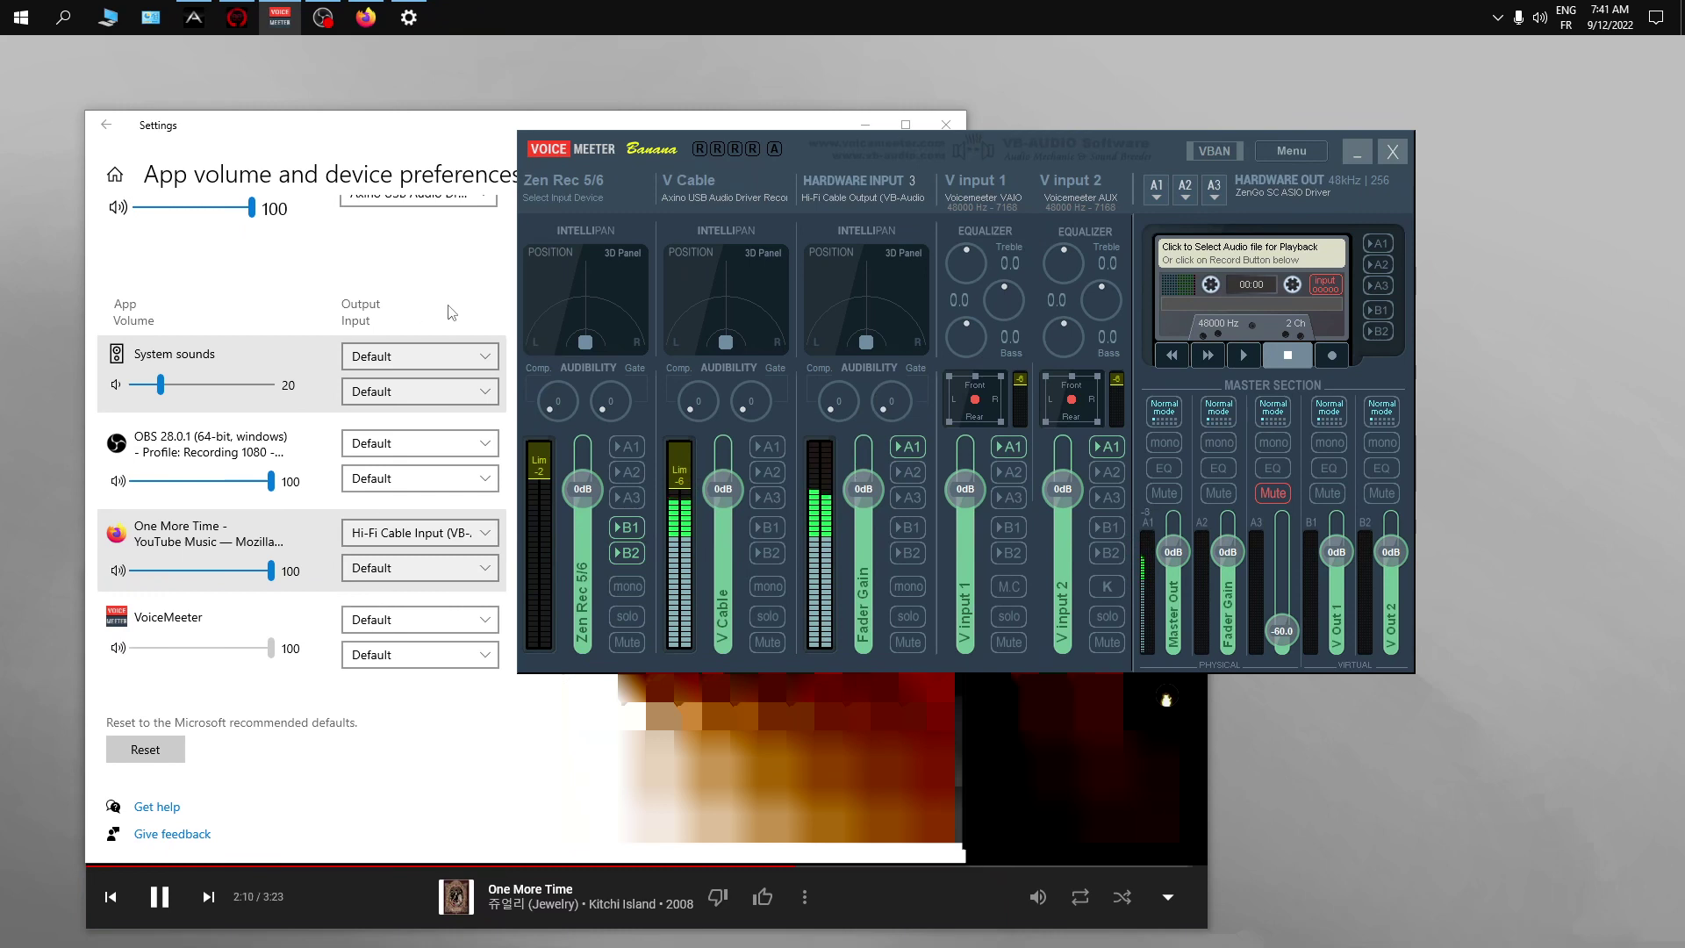
- Bring the YouTube Music window forward and resume playback of One More Time
click(452, 283)
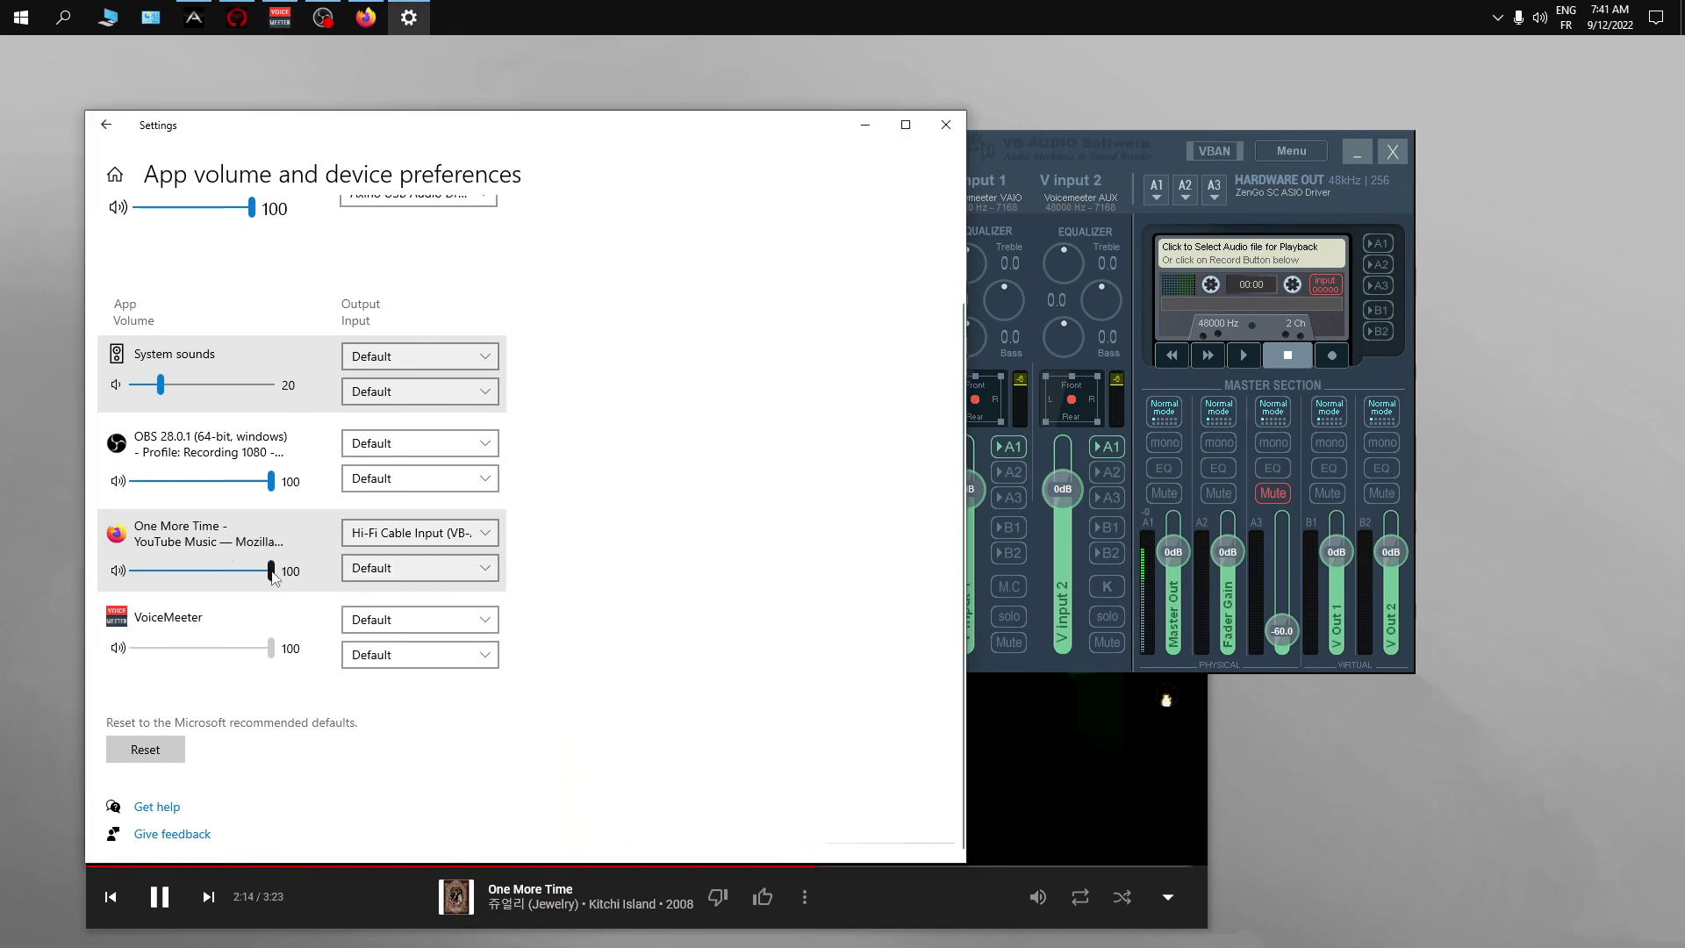
click(351, 897)
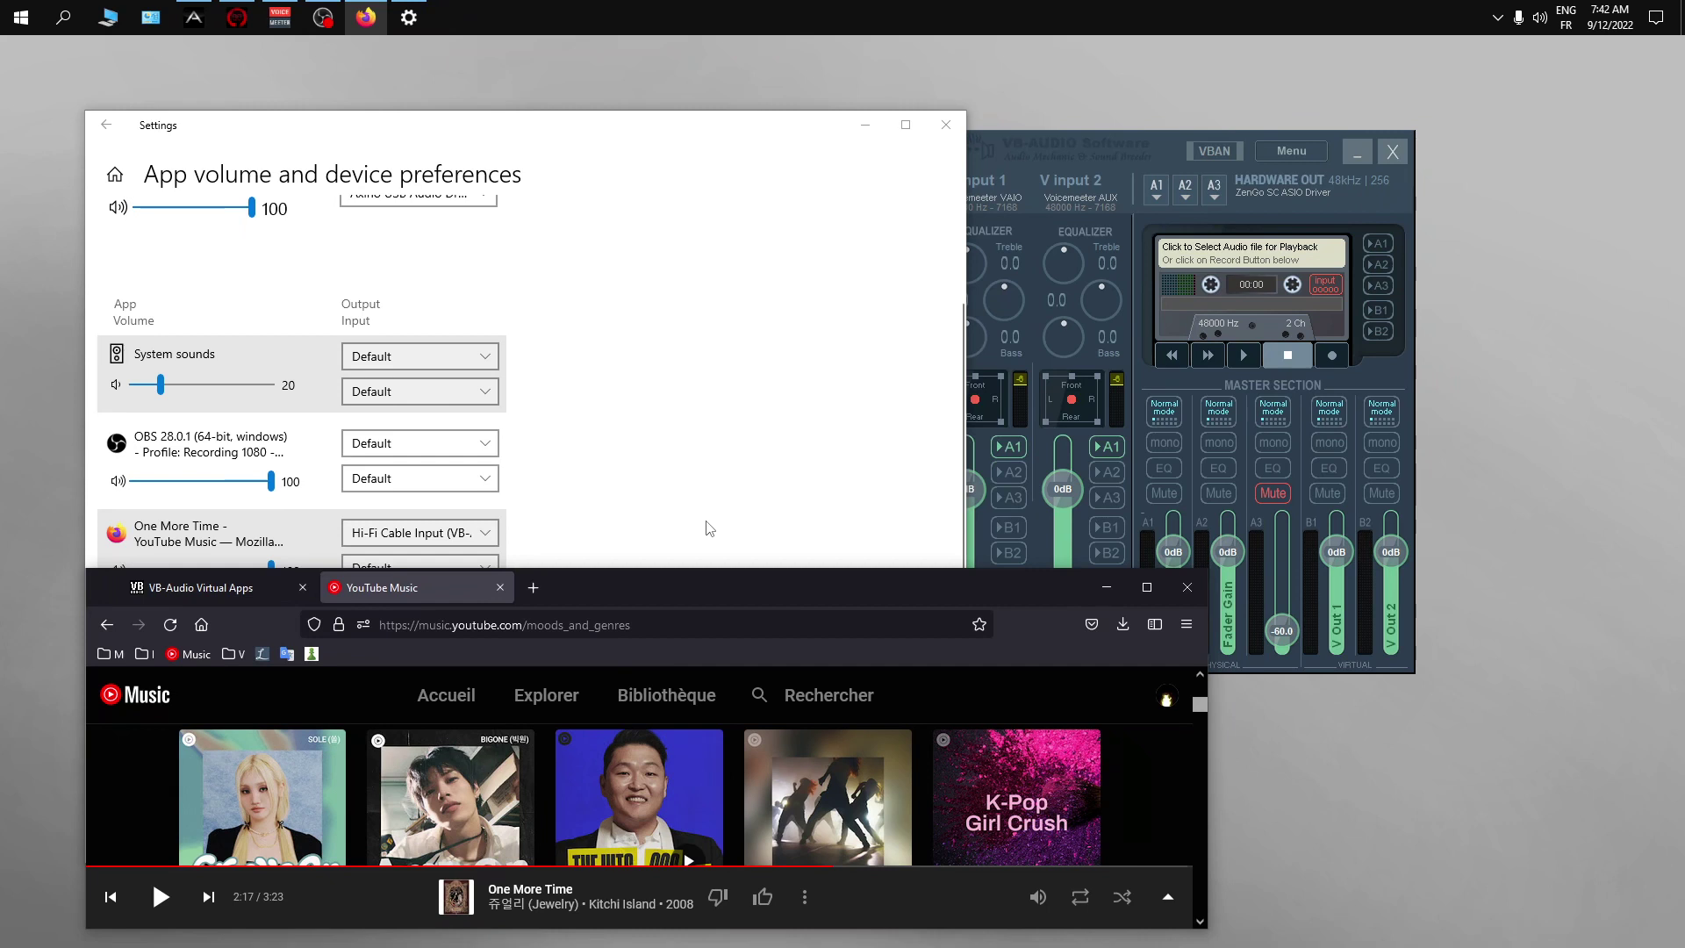
click(156, 911)
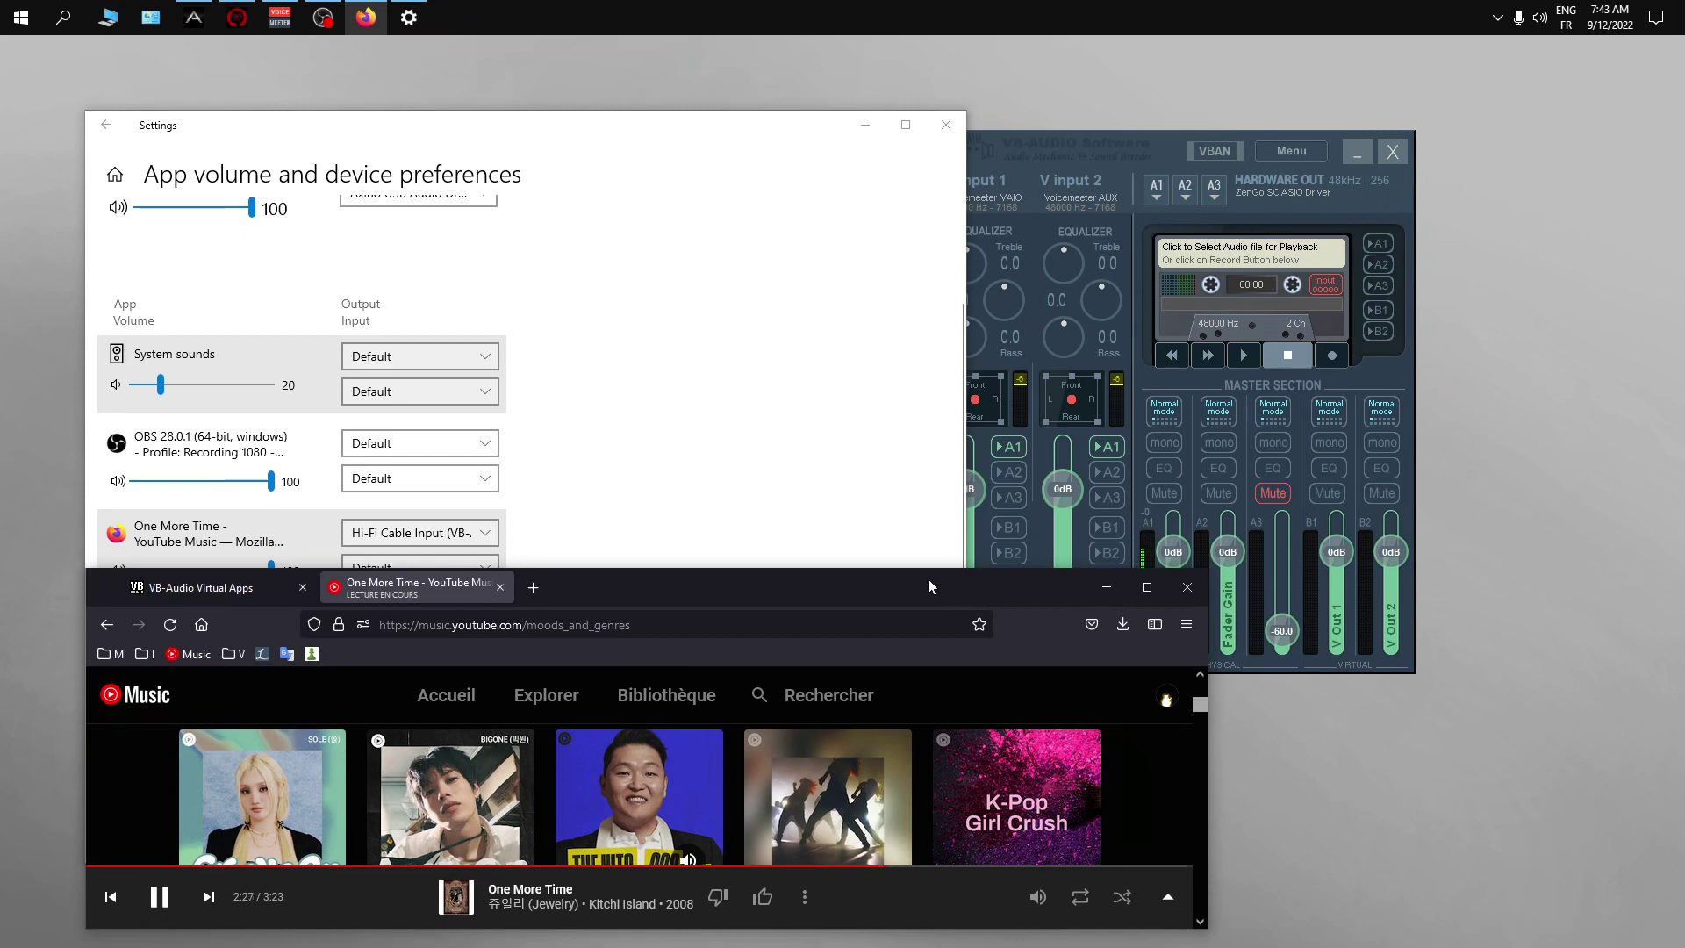
- Compare Firefox's entry in the app volume settings with the YouTube Music player and the VoiceMeeter input levels
click(794, 478)
click(1007, 597)
click(716, 522)
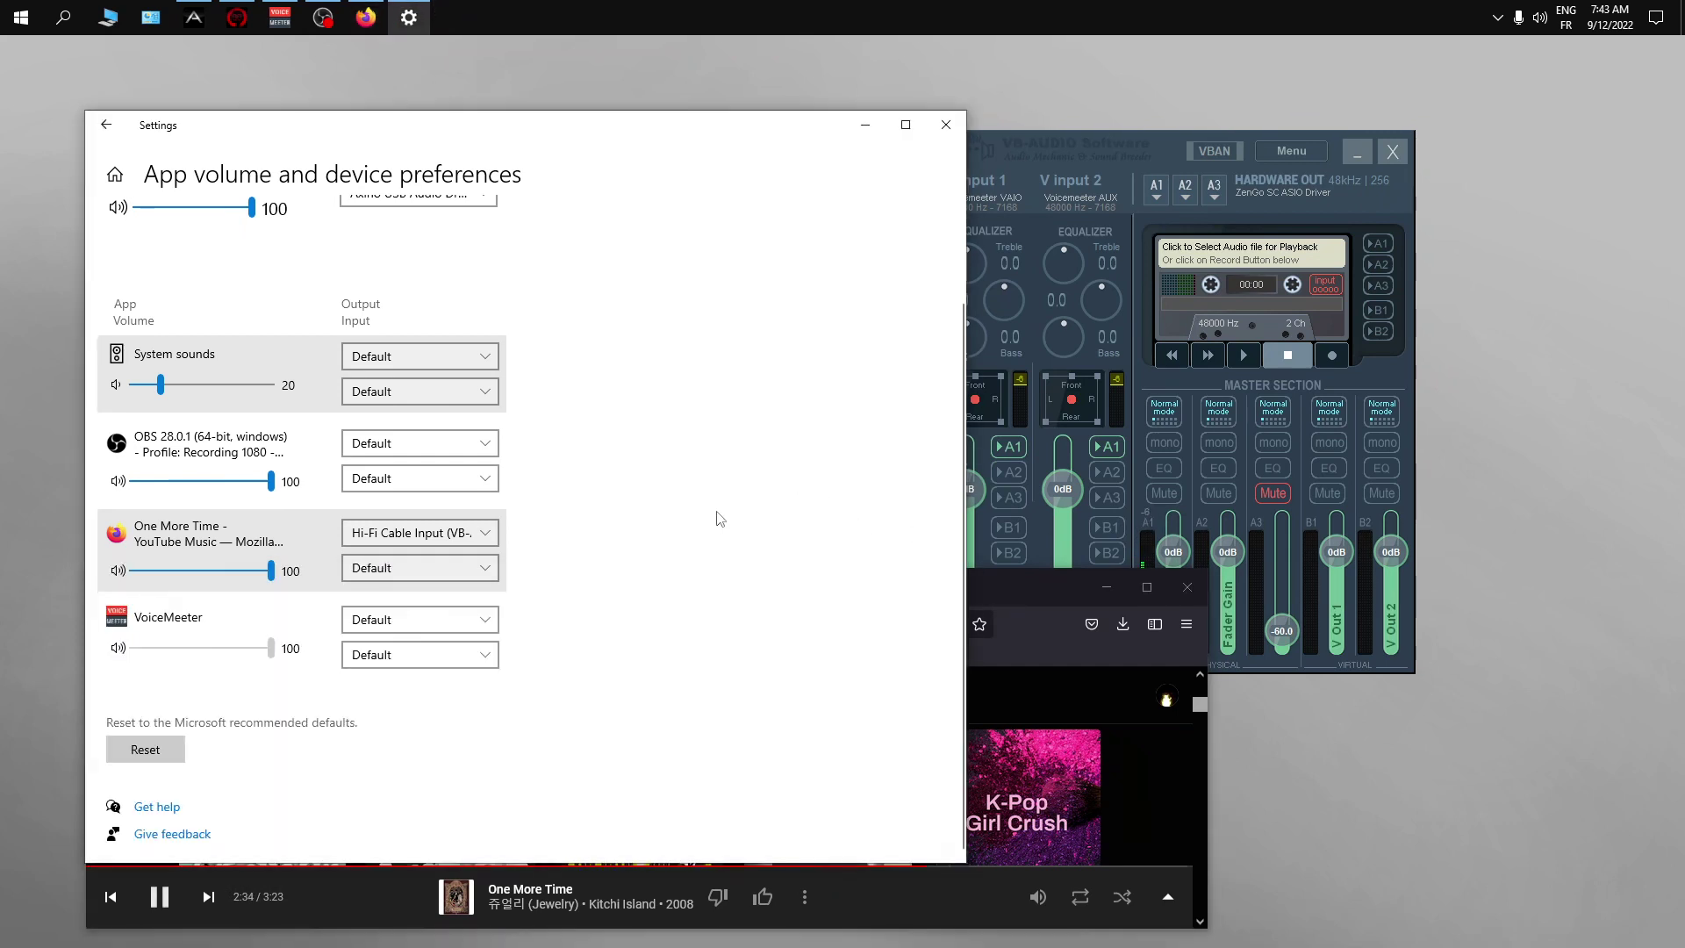
click(1000, 599)
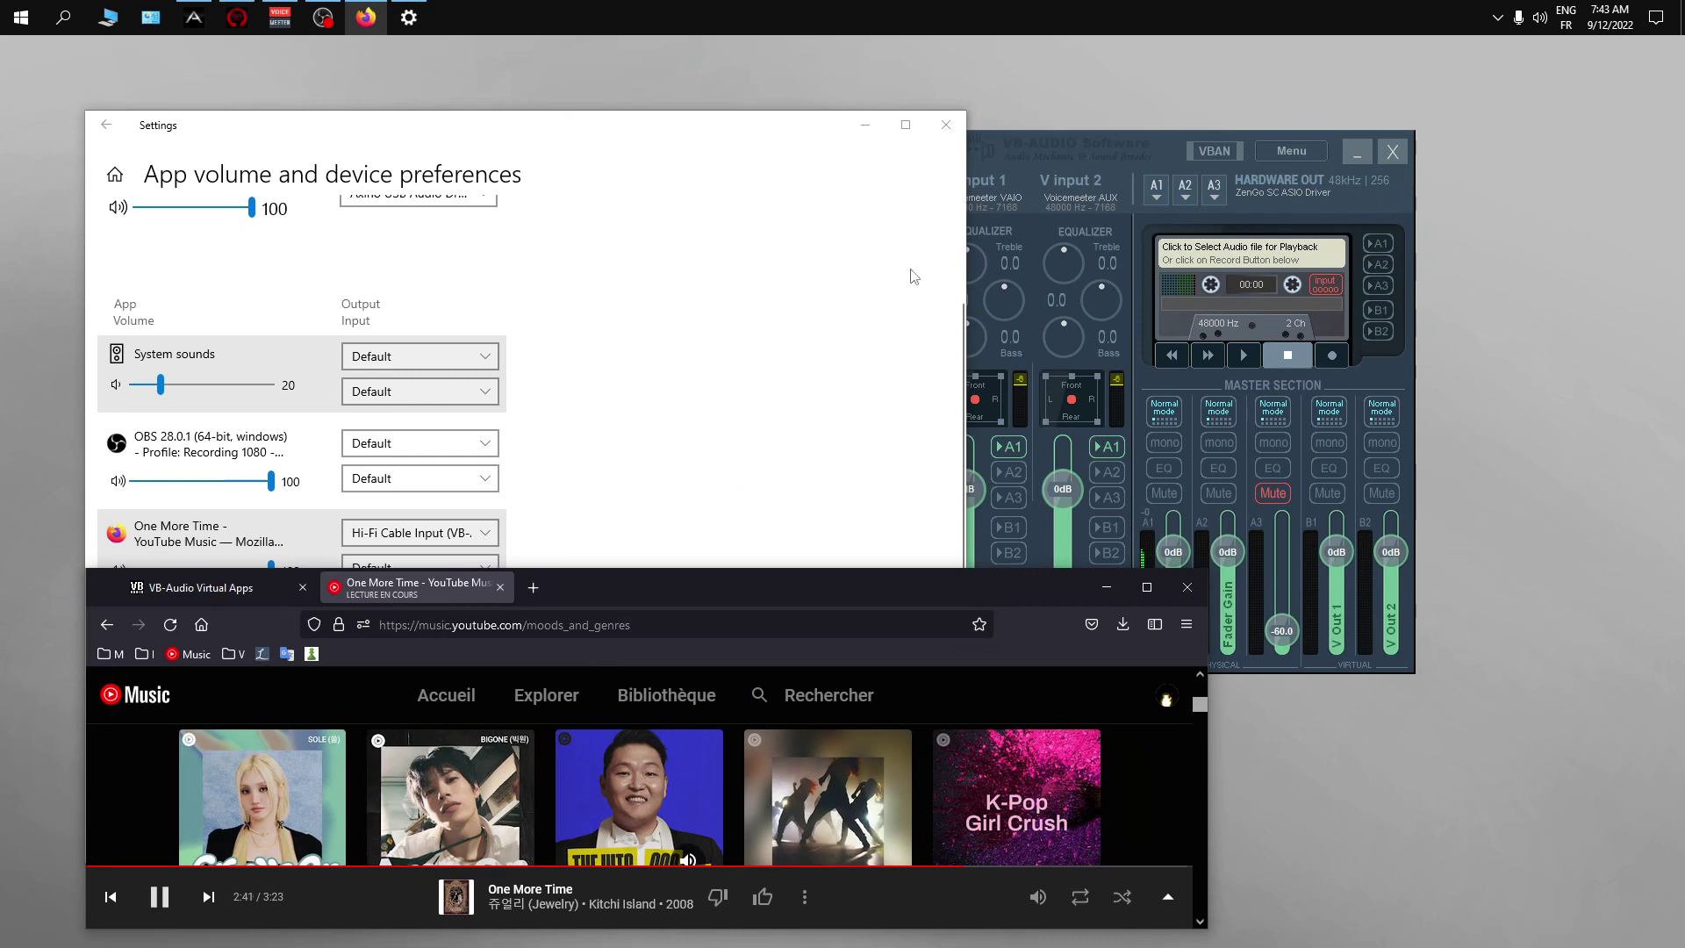
click(1130, 194)
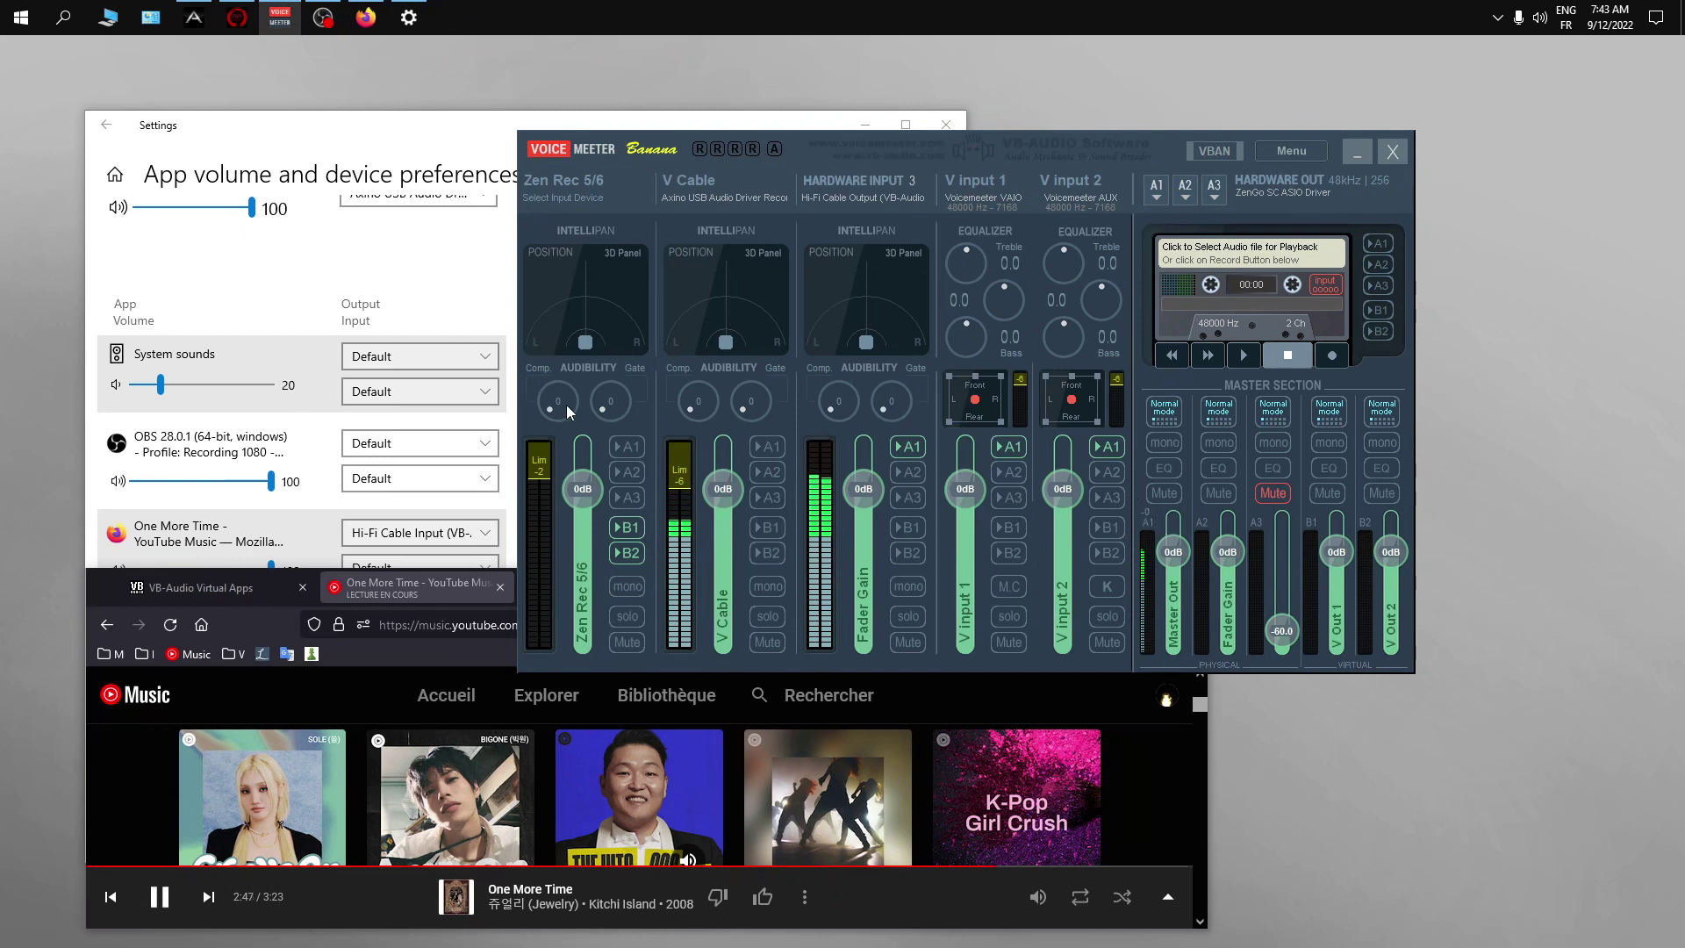
- Rewind the playing song to about 0:49 in YouTube Music
click(462, 272)
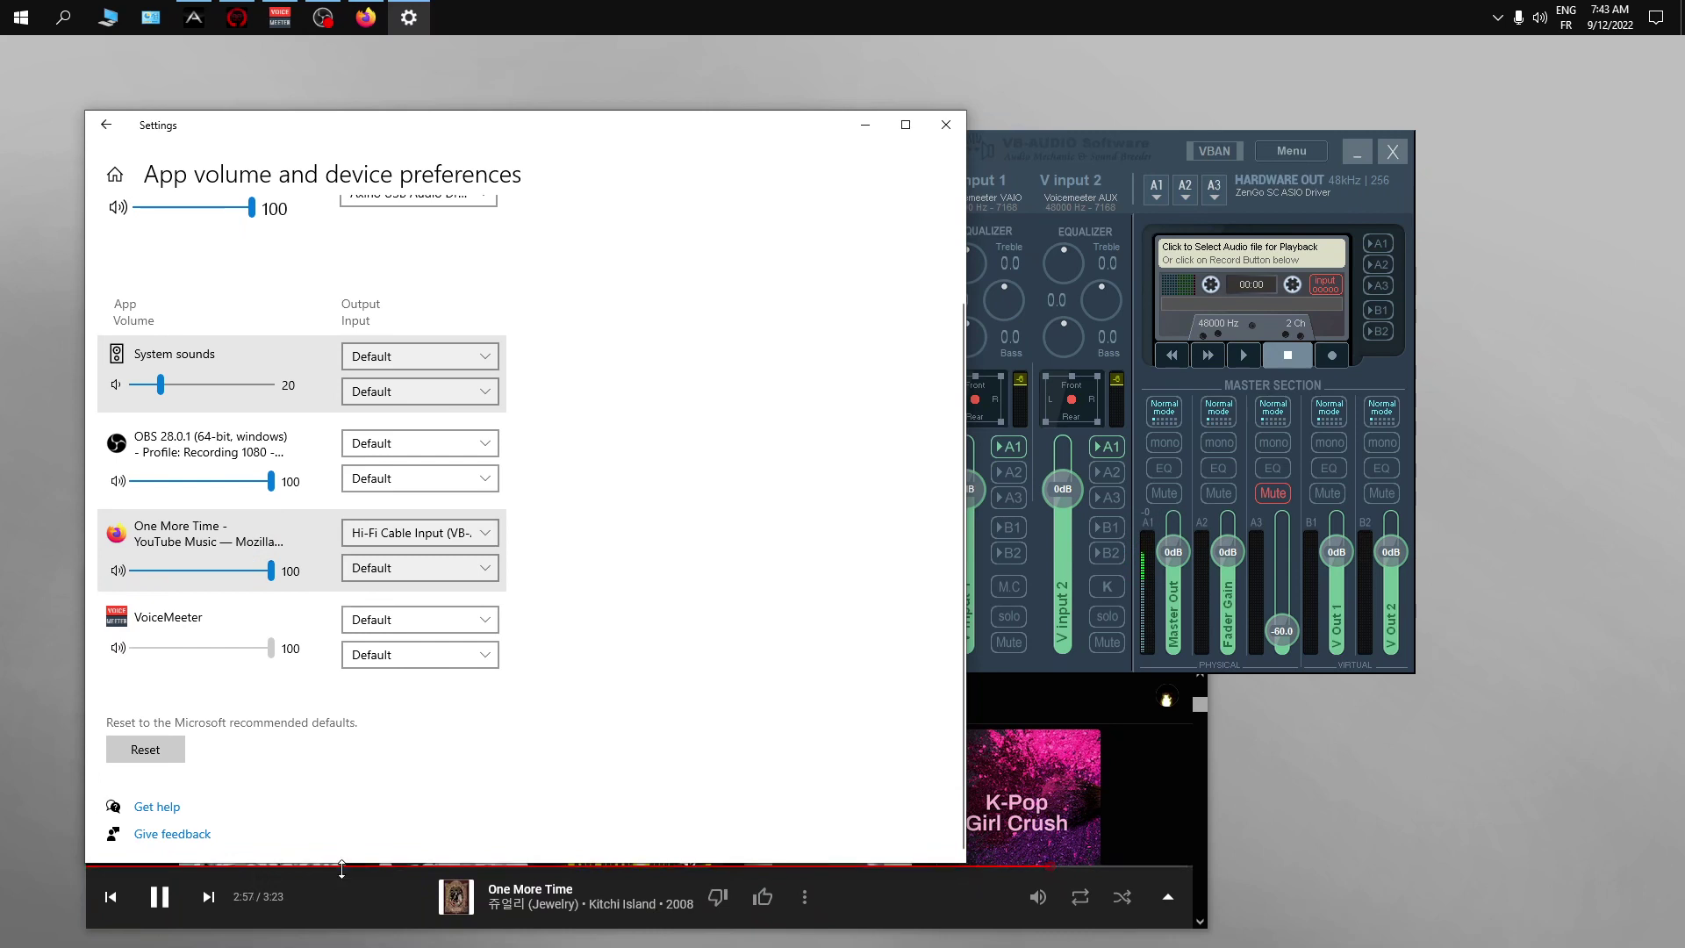
click(357, 874)
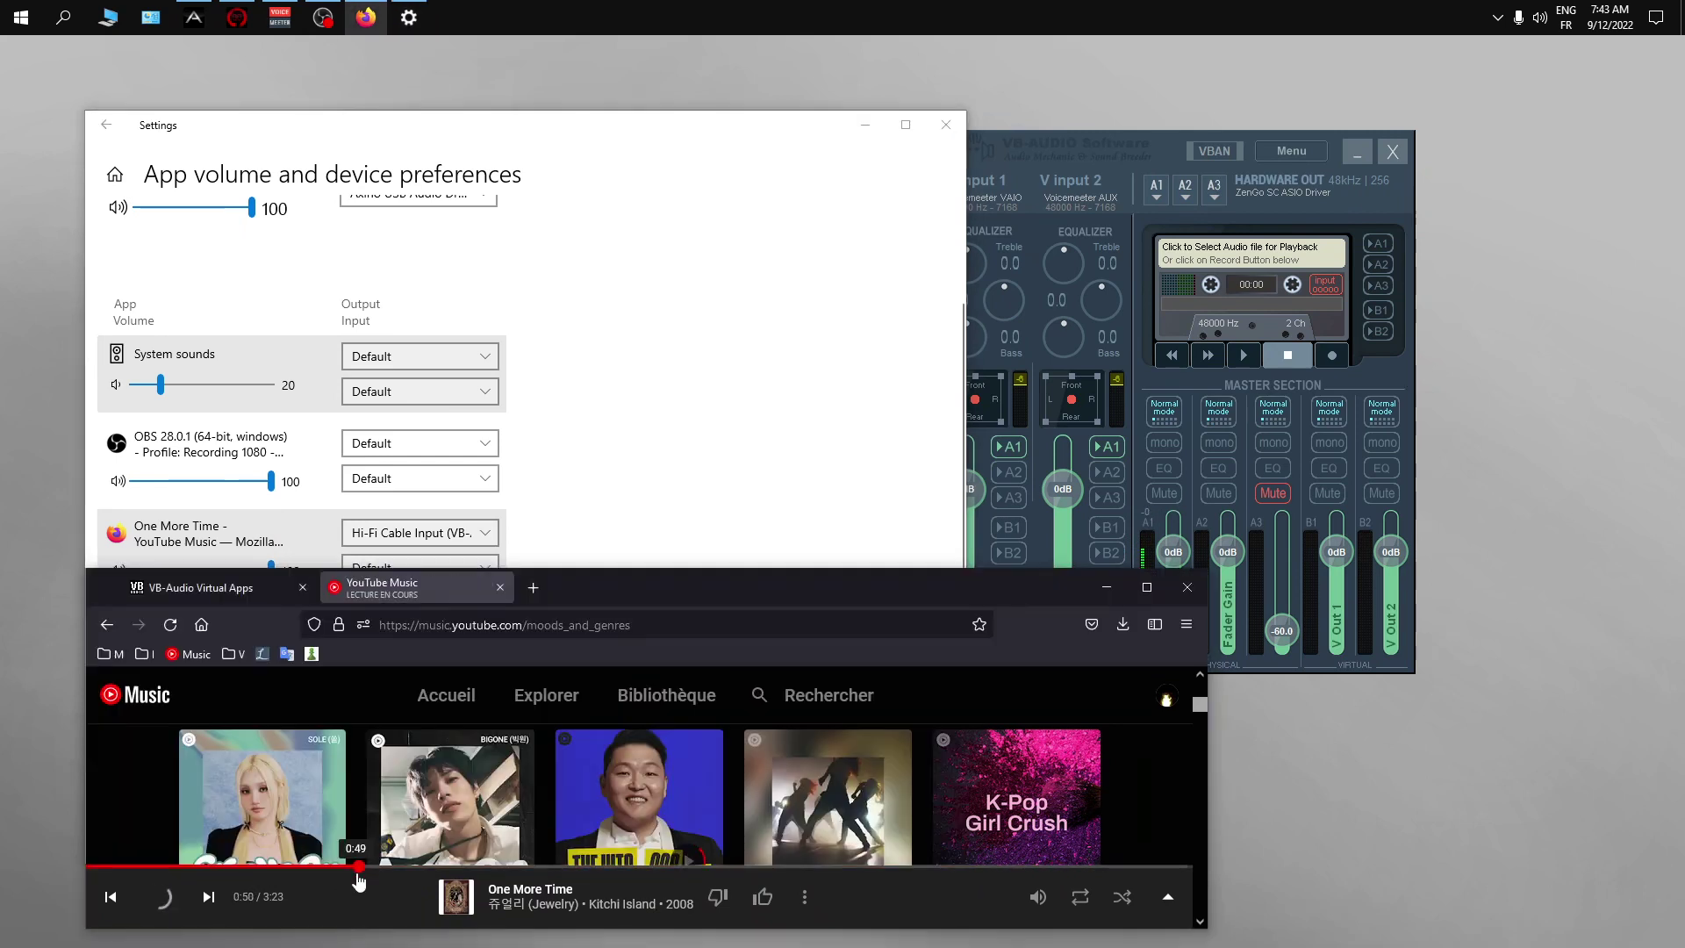
- Set Firefox's app volume to 20 in App volume and device preferences
click(640, 517)
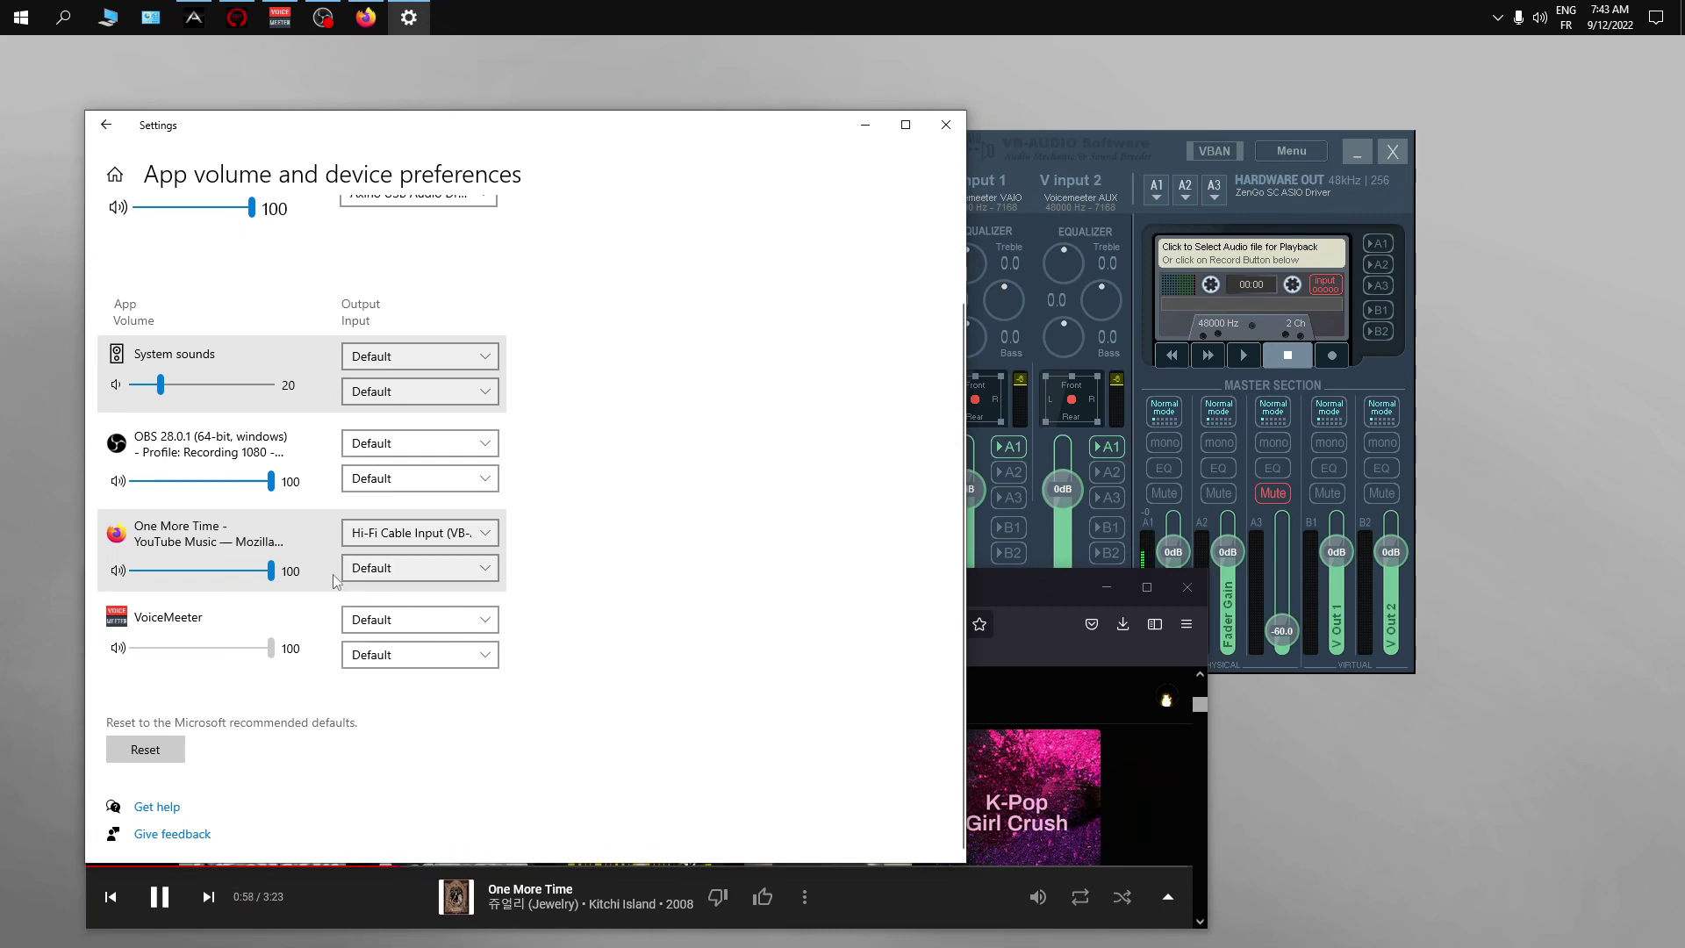
mouse_move(274, 574)
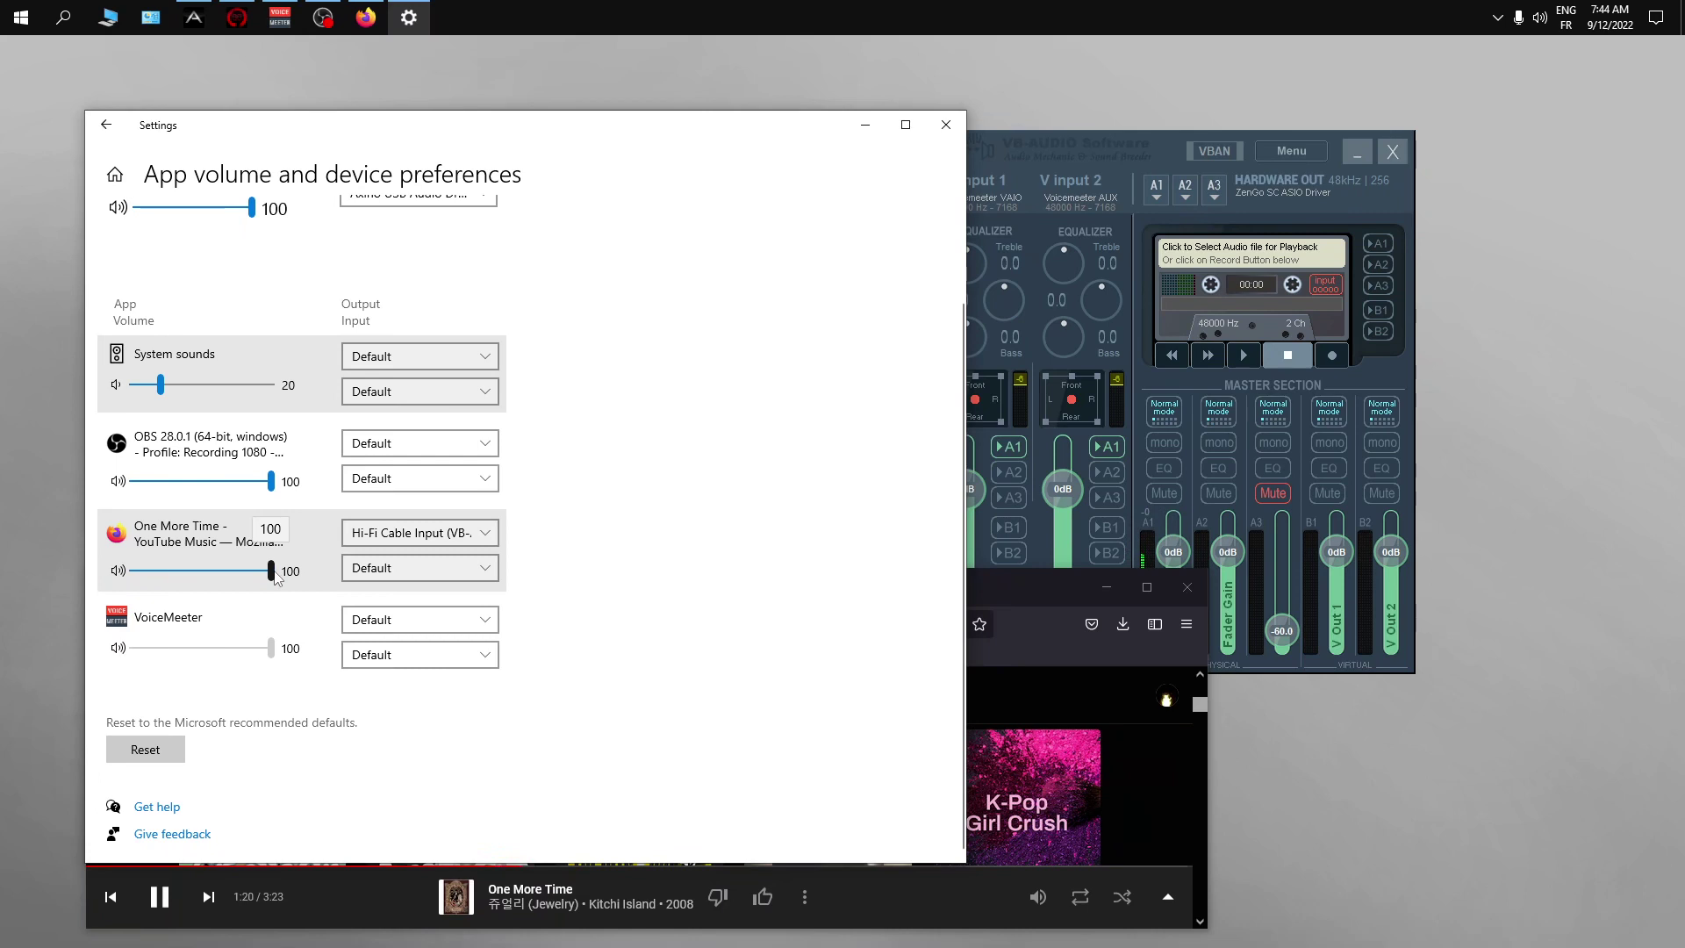
drag(276, 576, 162, 586)
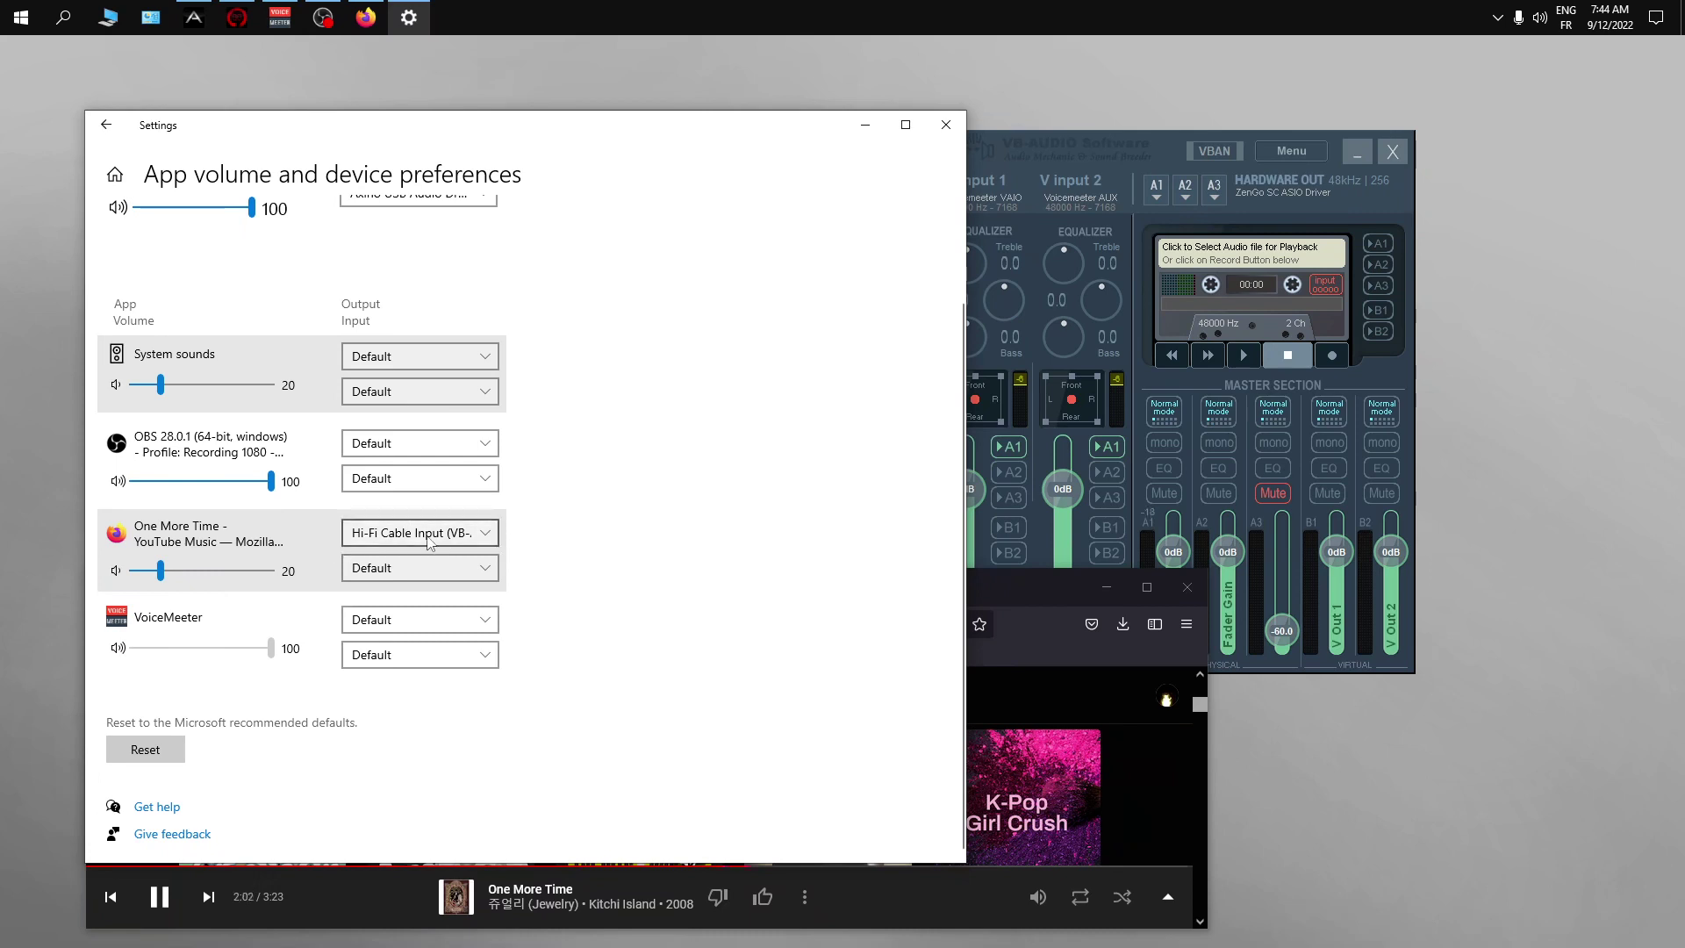
- Route Firefox's output to ZenGo SC USB Audio Driver Playback 1/2 (ZenGo SC) and minimize VoiceMeeter
click(441, 544)
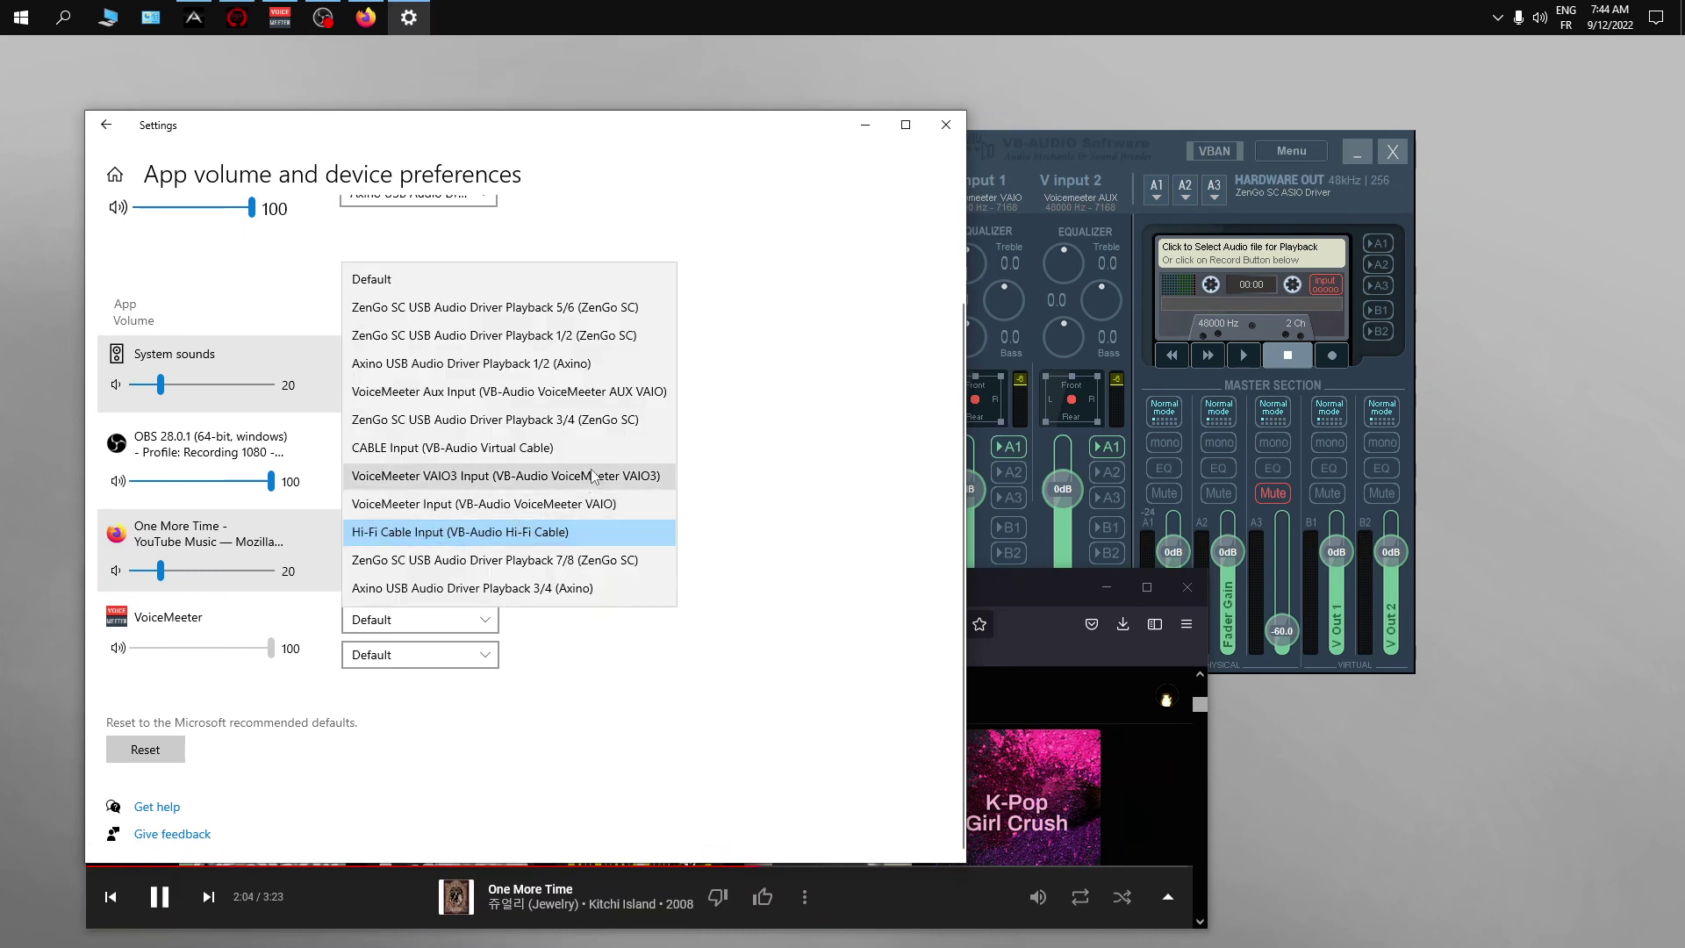
click(586, 341)
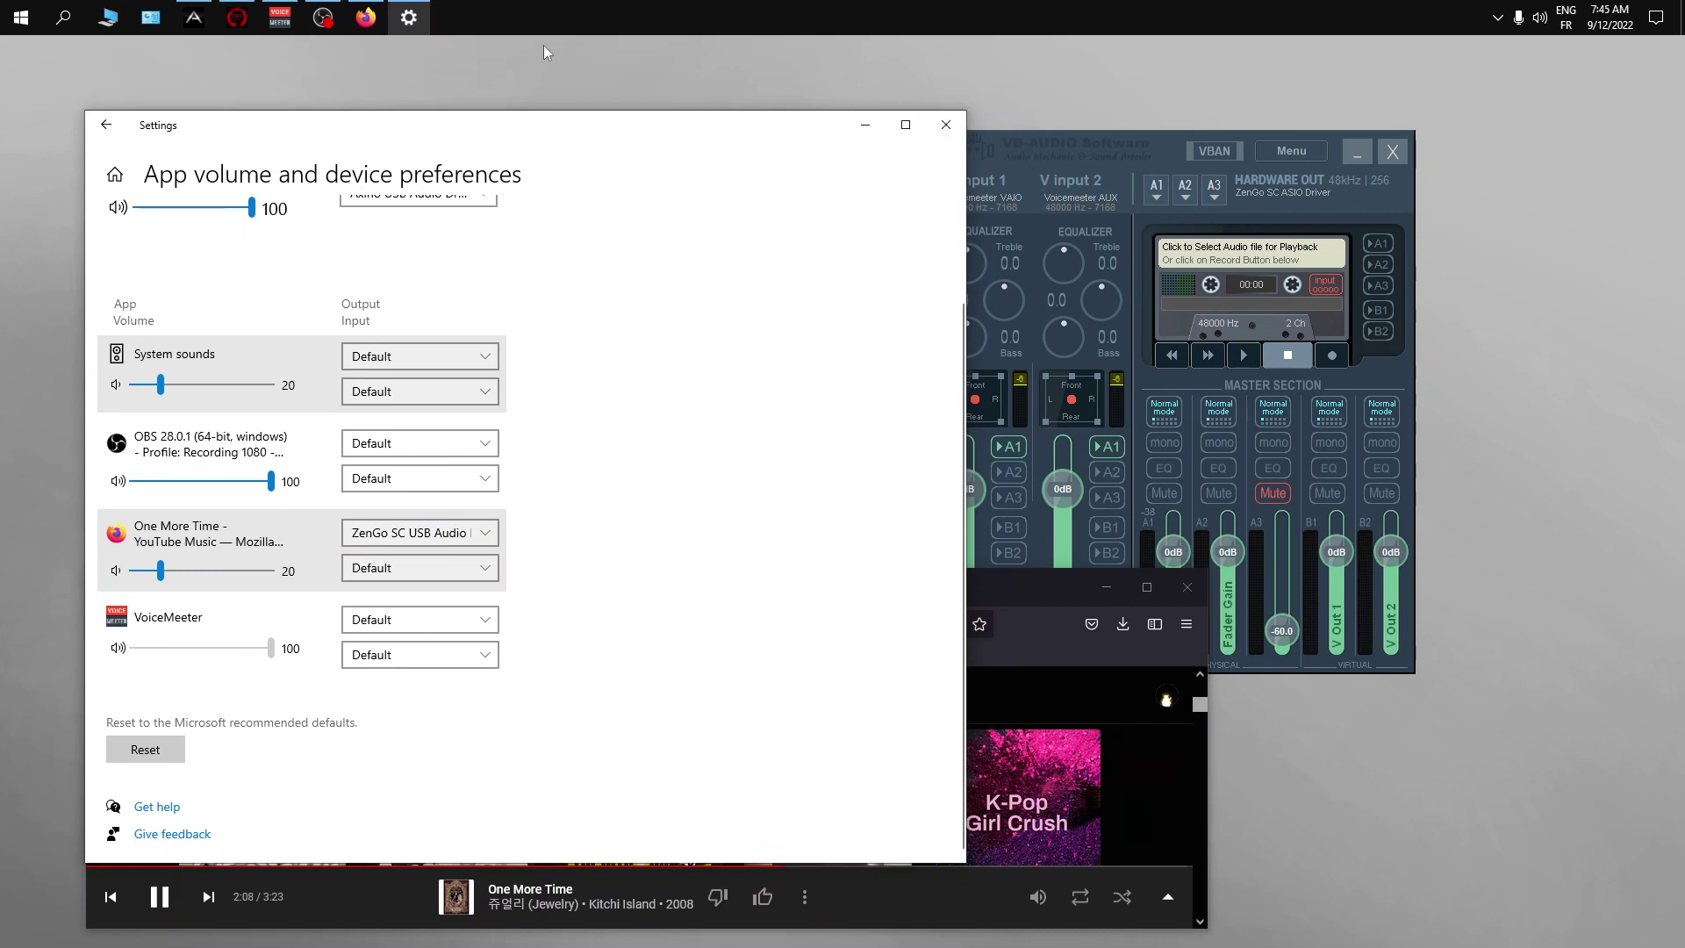
click(1176, 140)
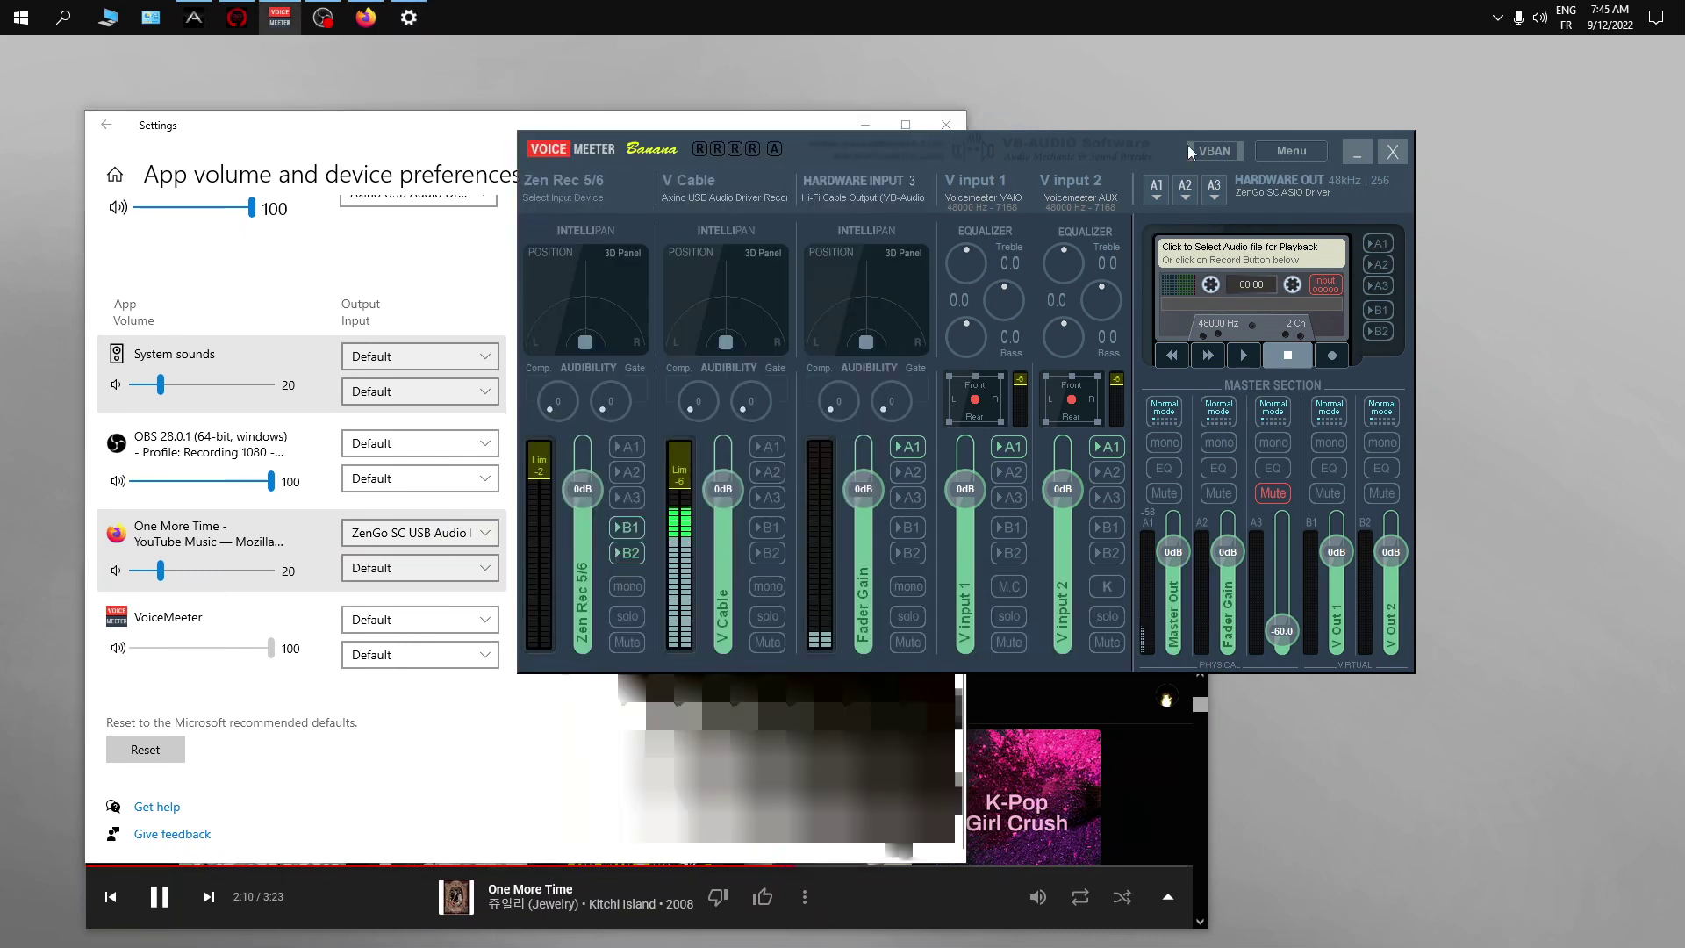
click(1356, 151)
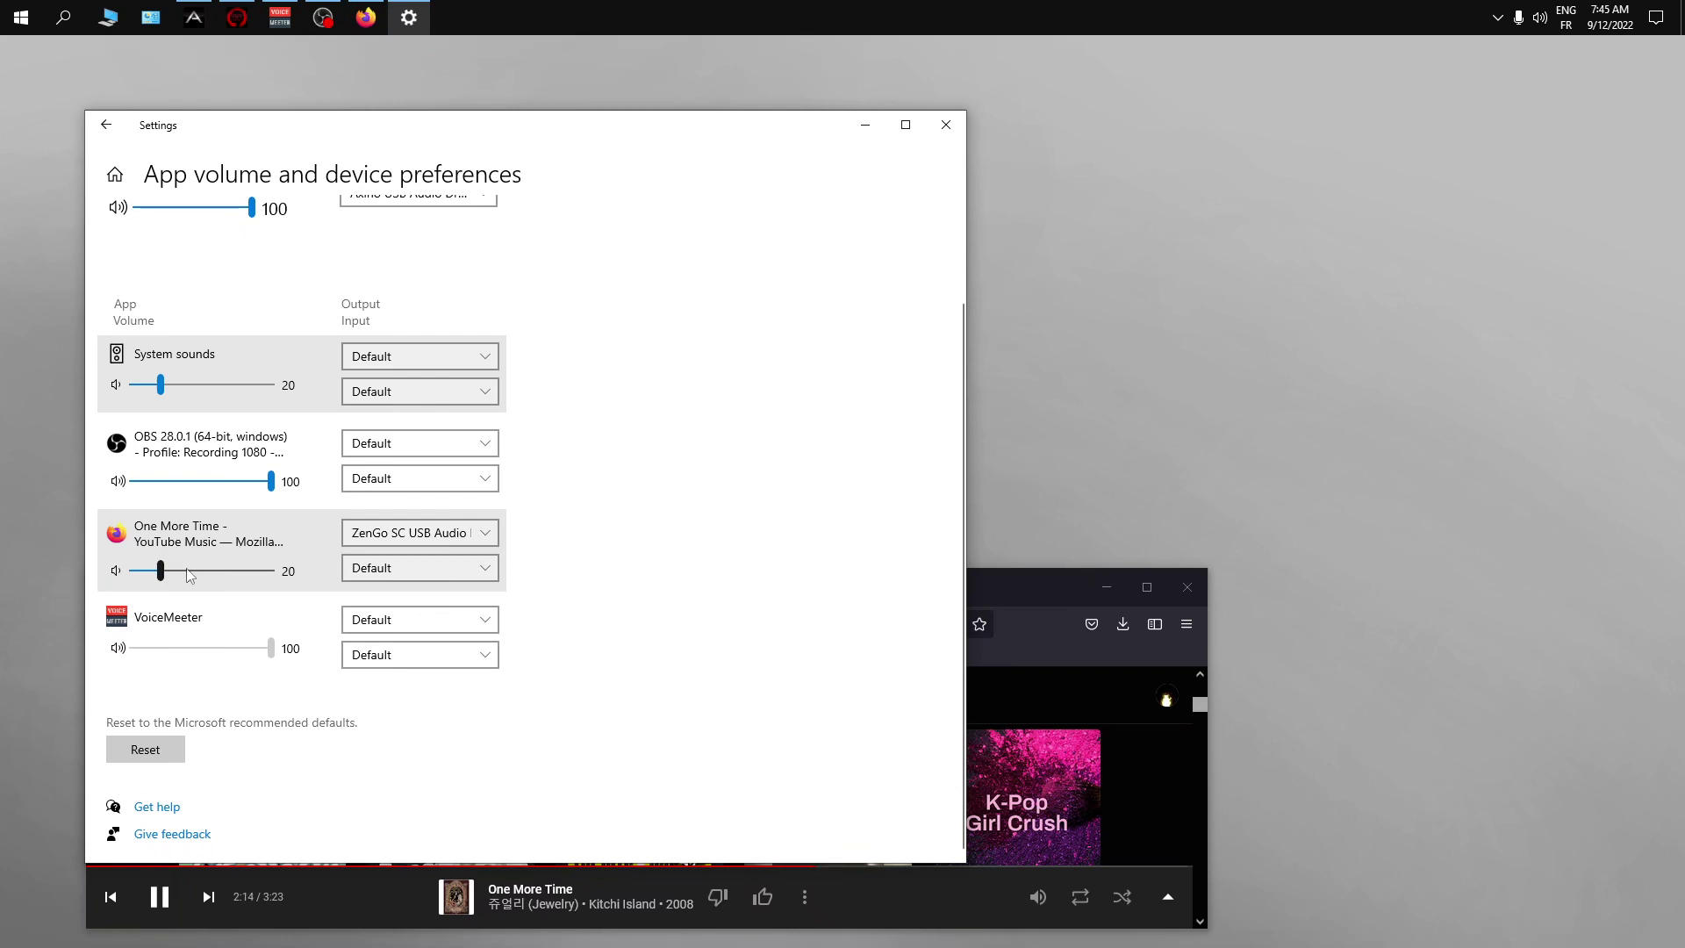
- Raise Firefox's app volume to 100 and check the Computer Play 1 and 2 meters in the Zen Go mixer
drag(187, 576, 274, 570)
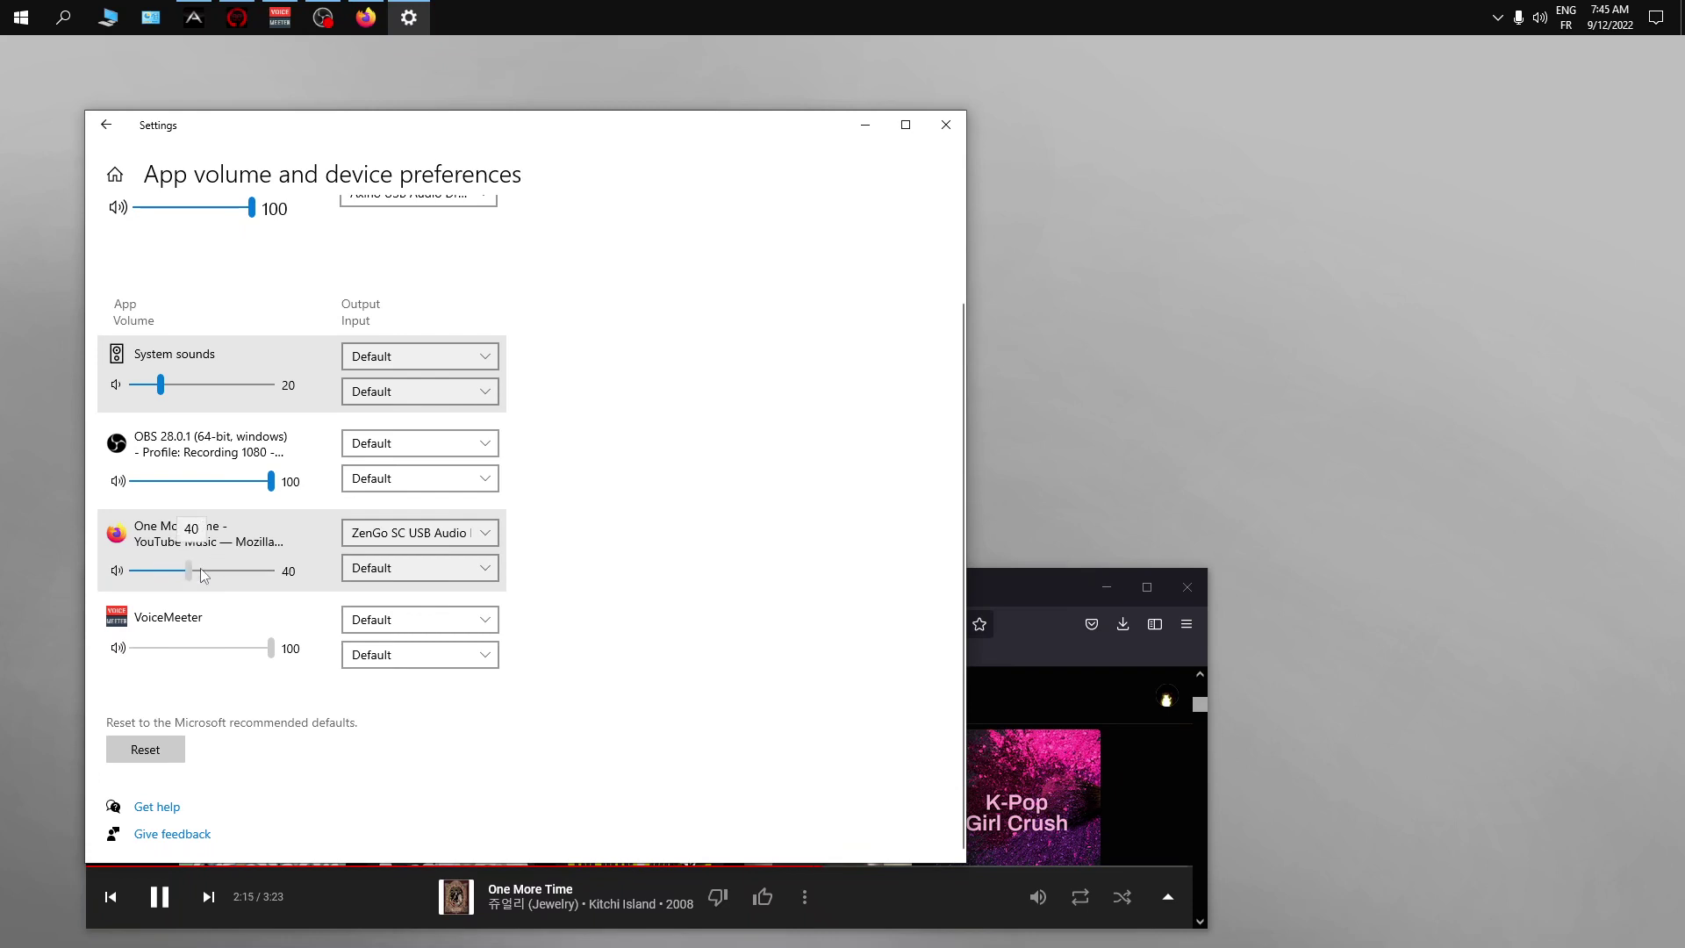
click(239, 21)
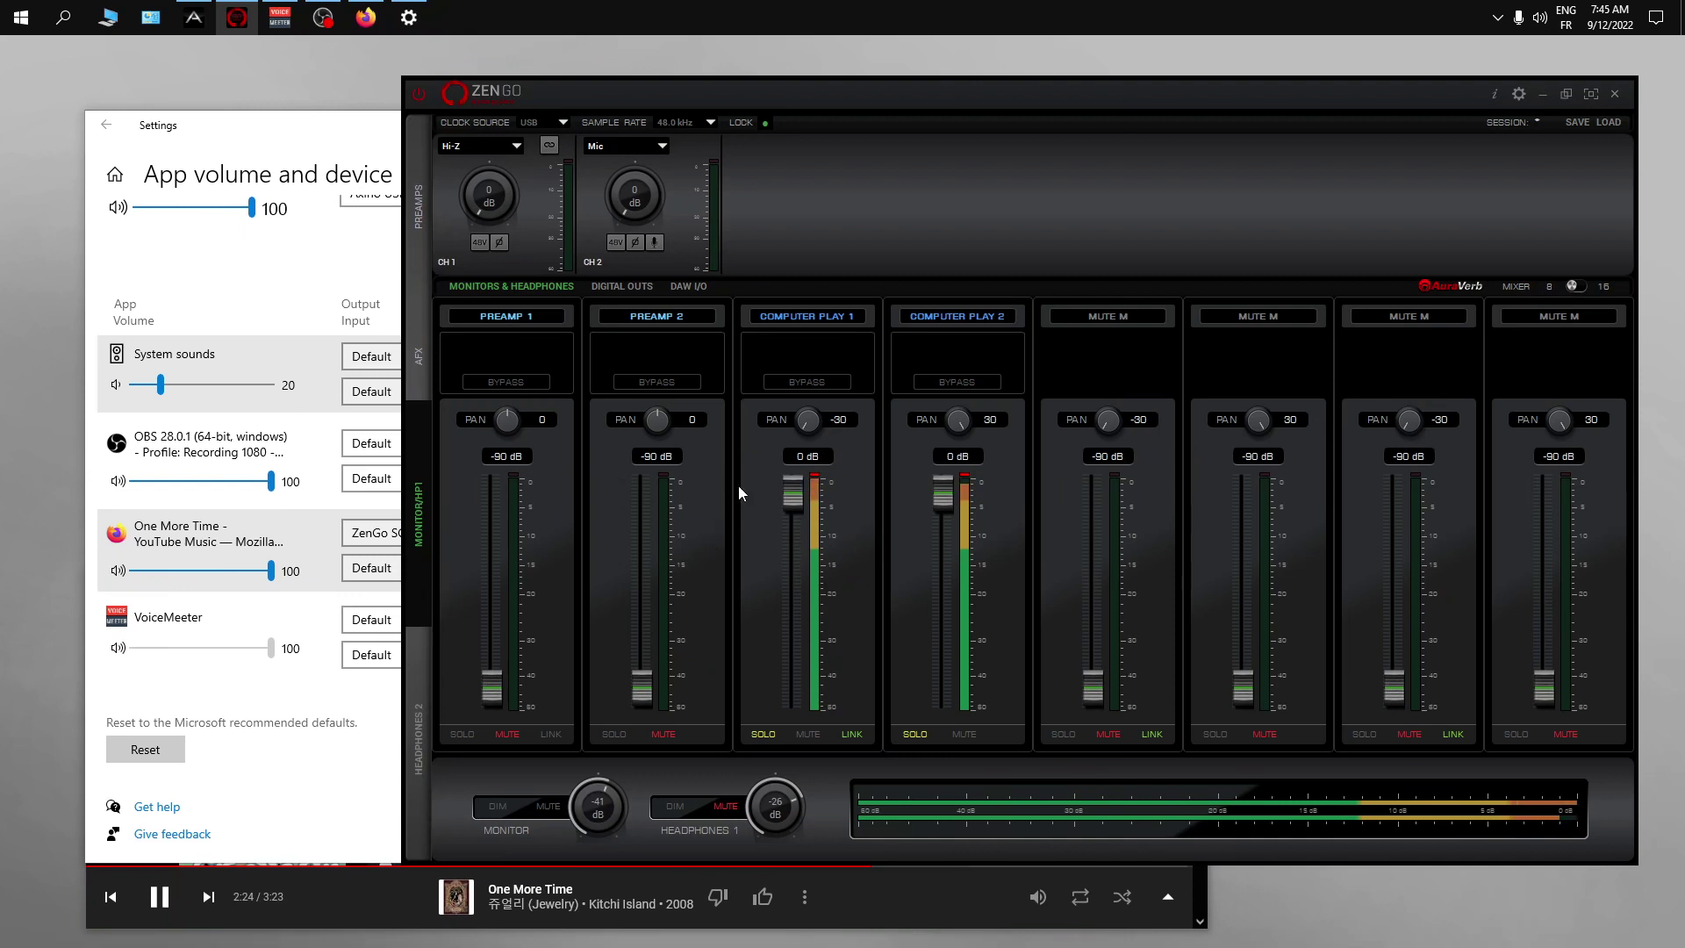
click(271, 572)
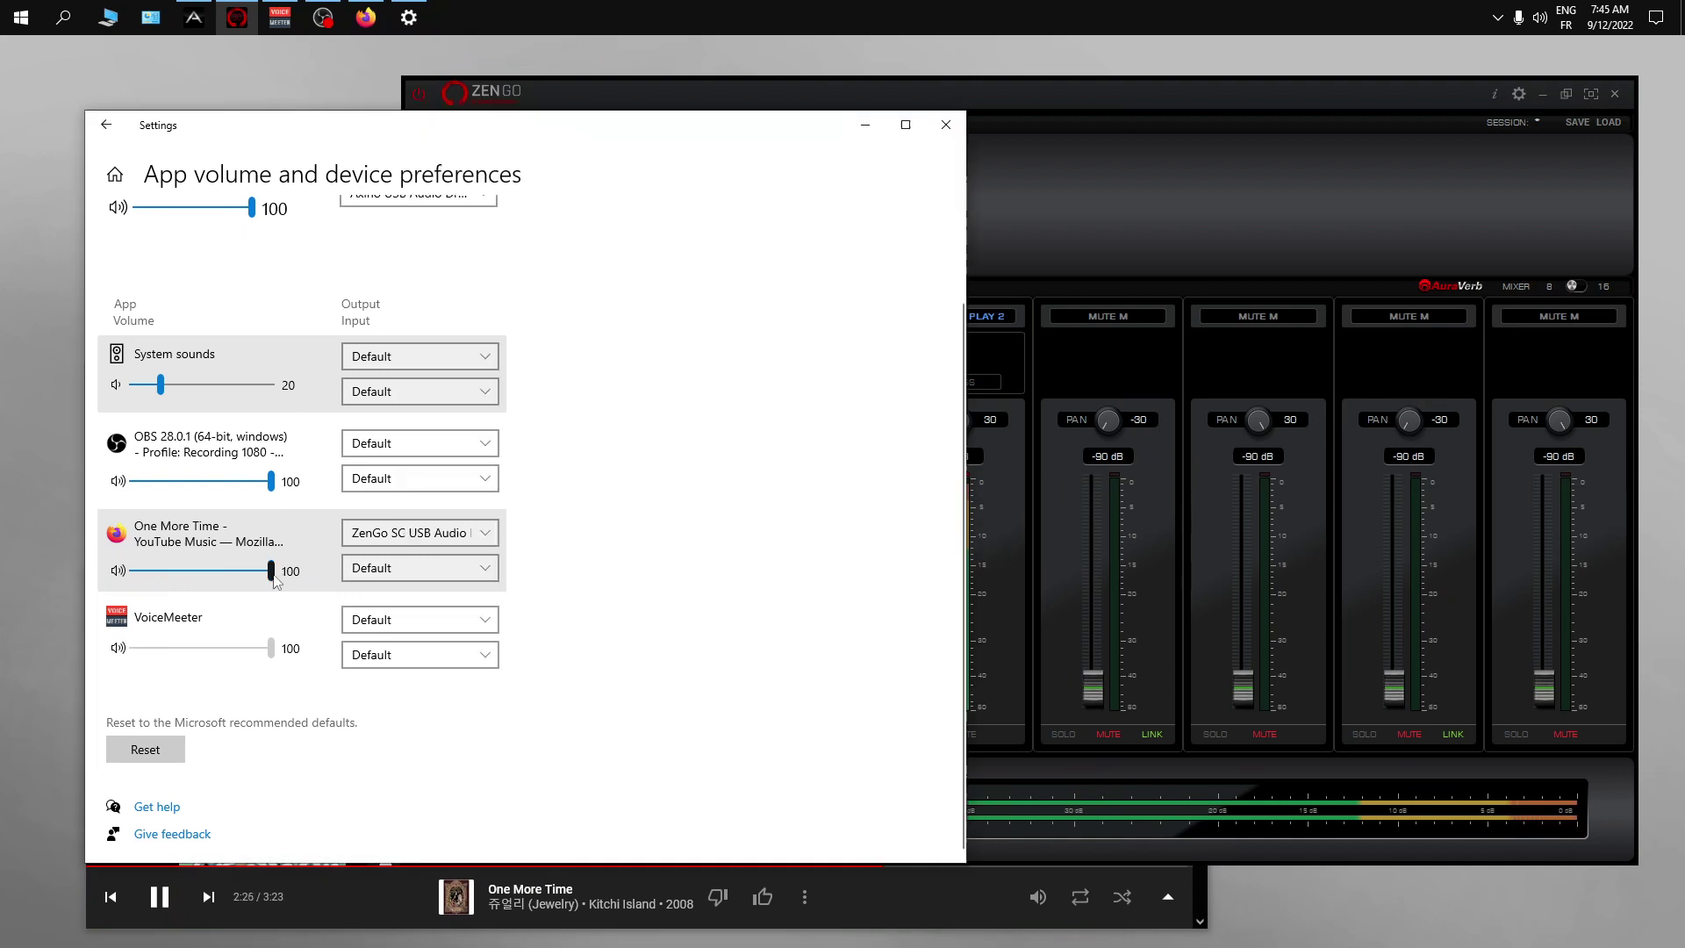
- Lower Firefox's app volume to 20 with the Zen Go mixer's meters in view behind Settings
drag(271, 572, 173, 582)
key(Left)
key(Left)
key(Left)
key(Left)
key(Left)
key(Left)
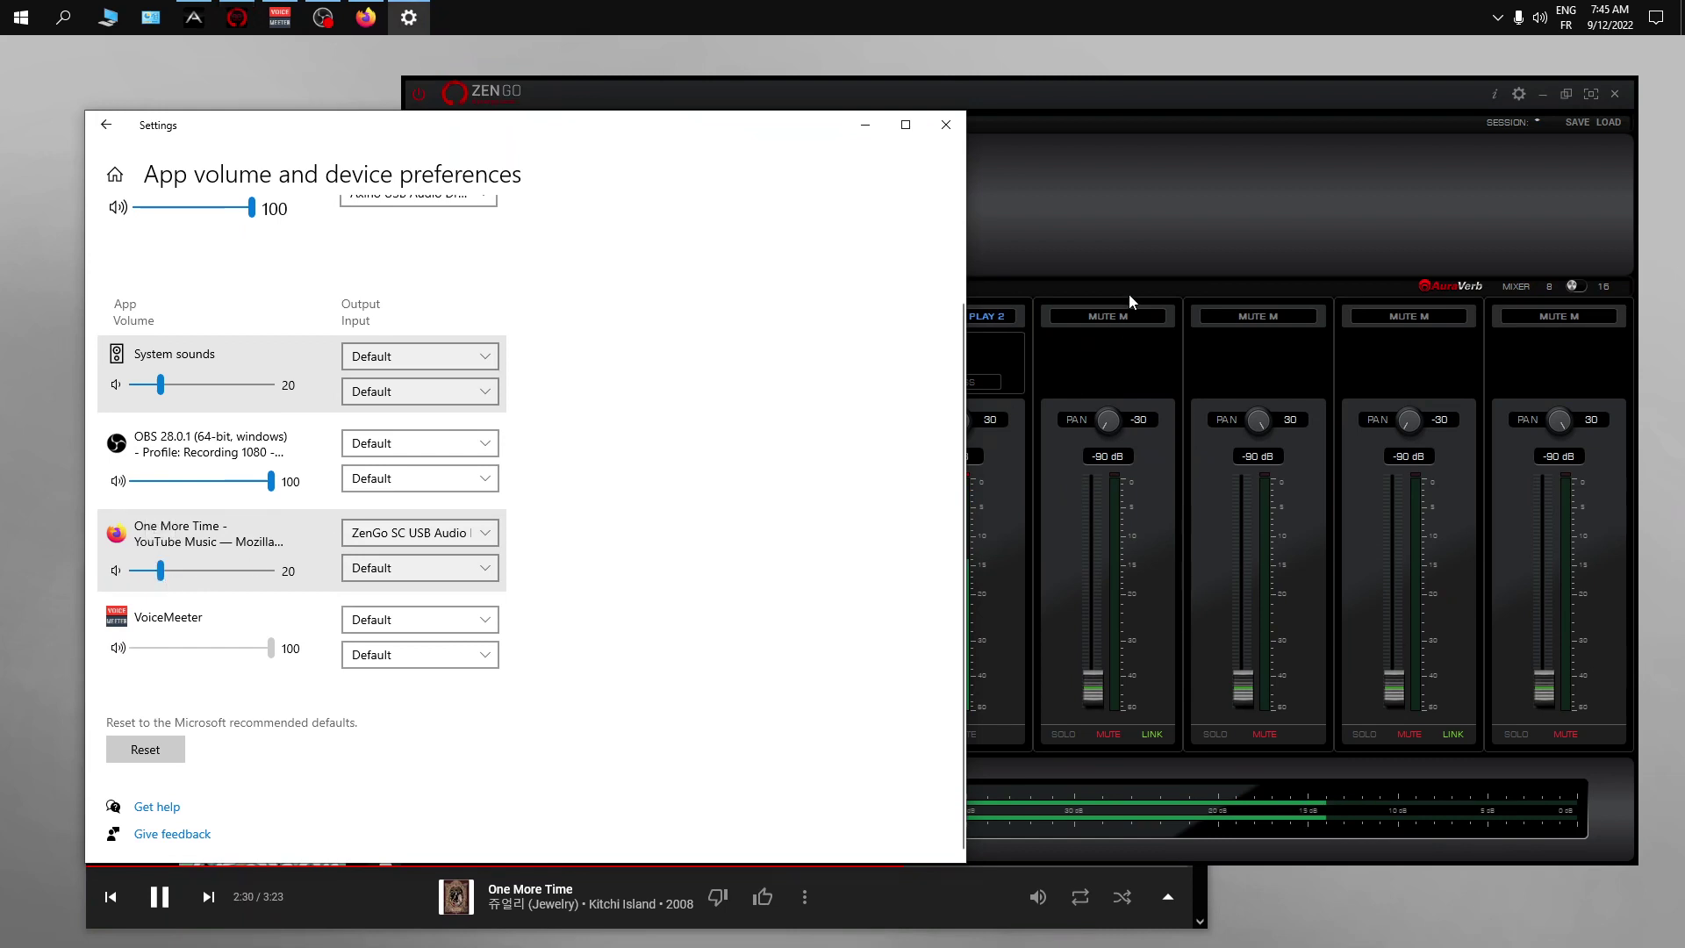
- Check the Zen Go mixer's meters, minimize it, and route Firefox's output to Hi-Fi Cable Input (VB-Audio Hi-Fi Cable)
click(1130, 251)
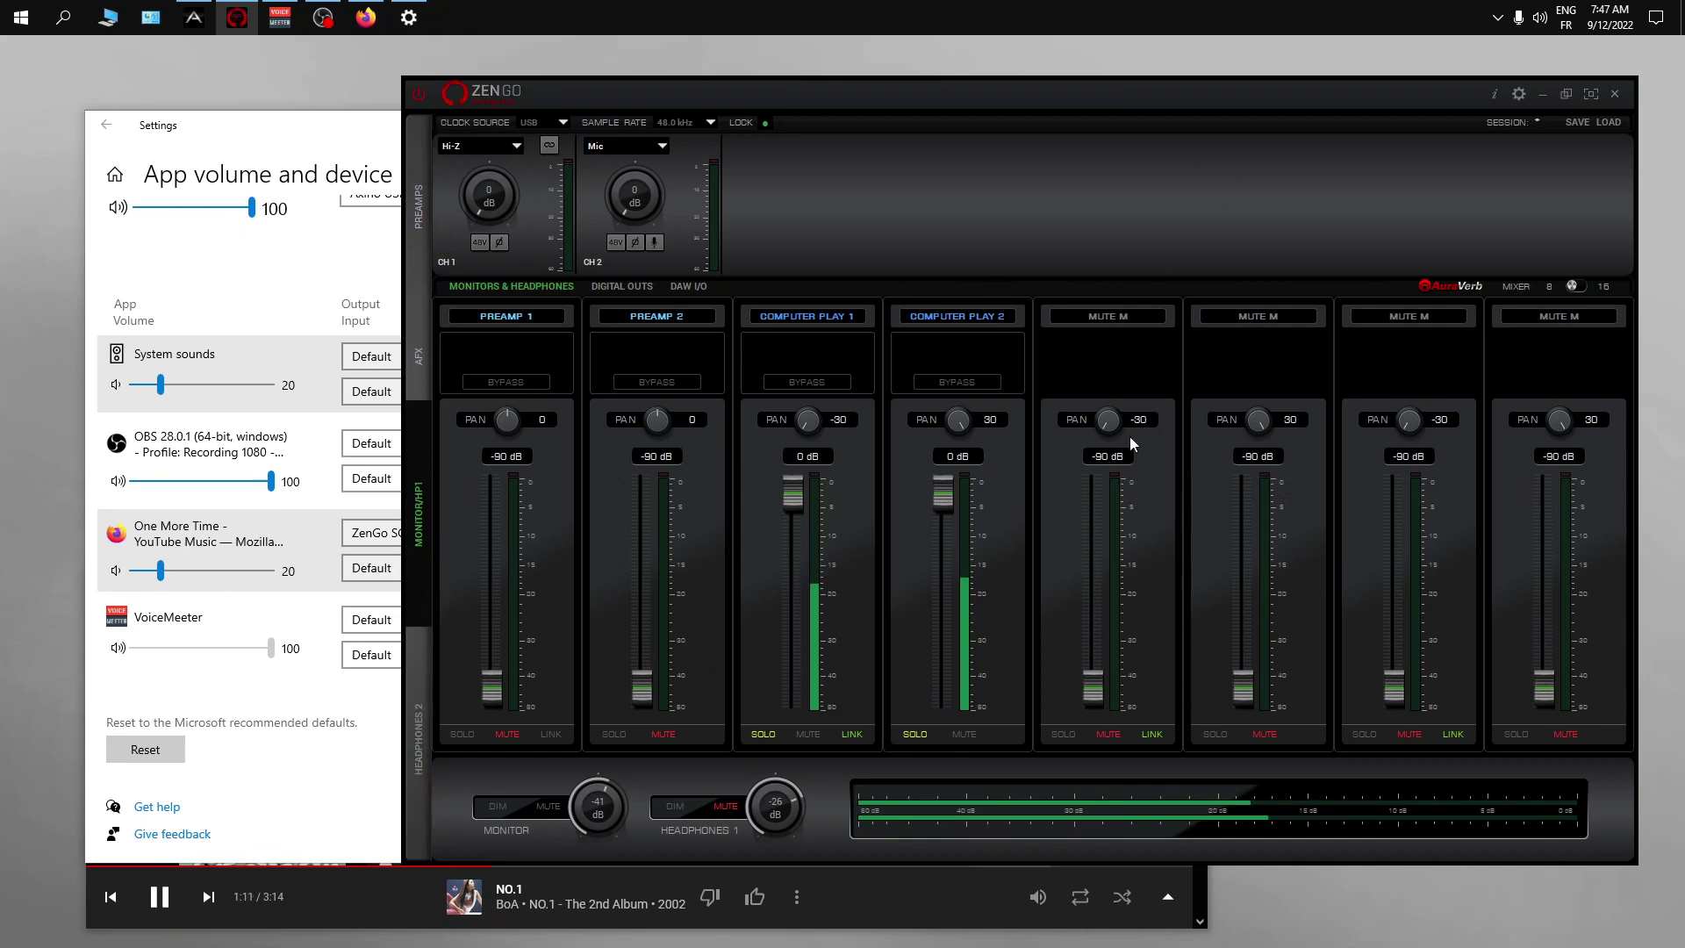
click(1542, 93)
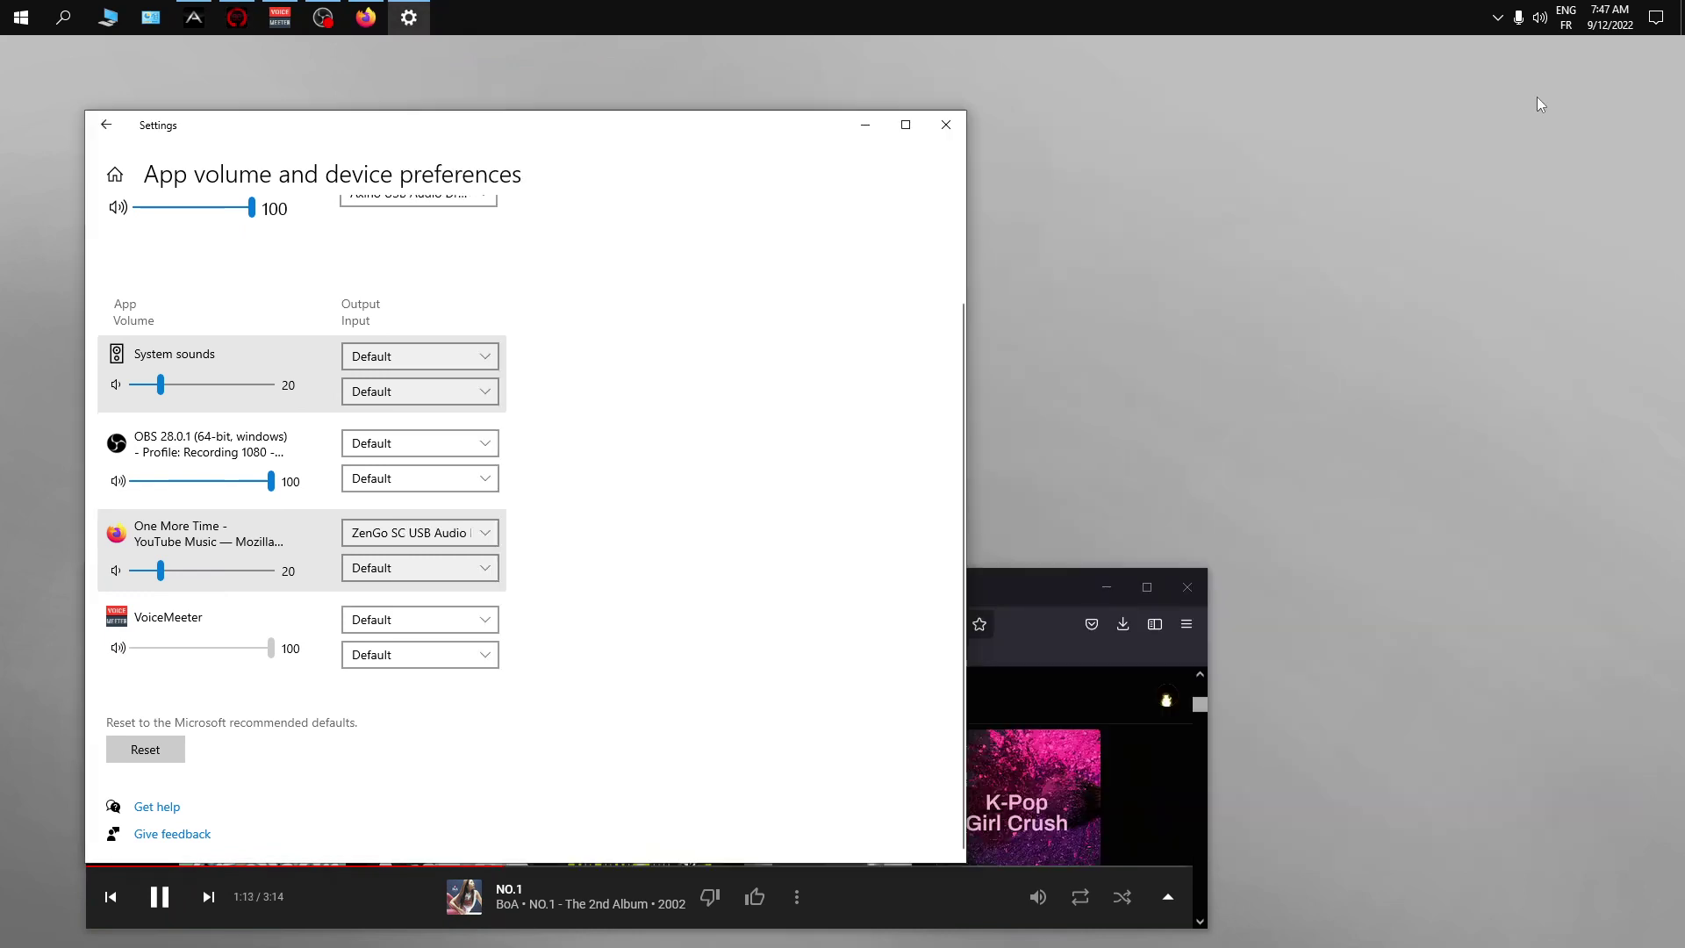
click(452, 533)
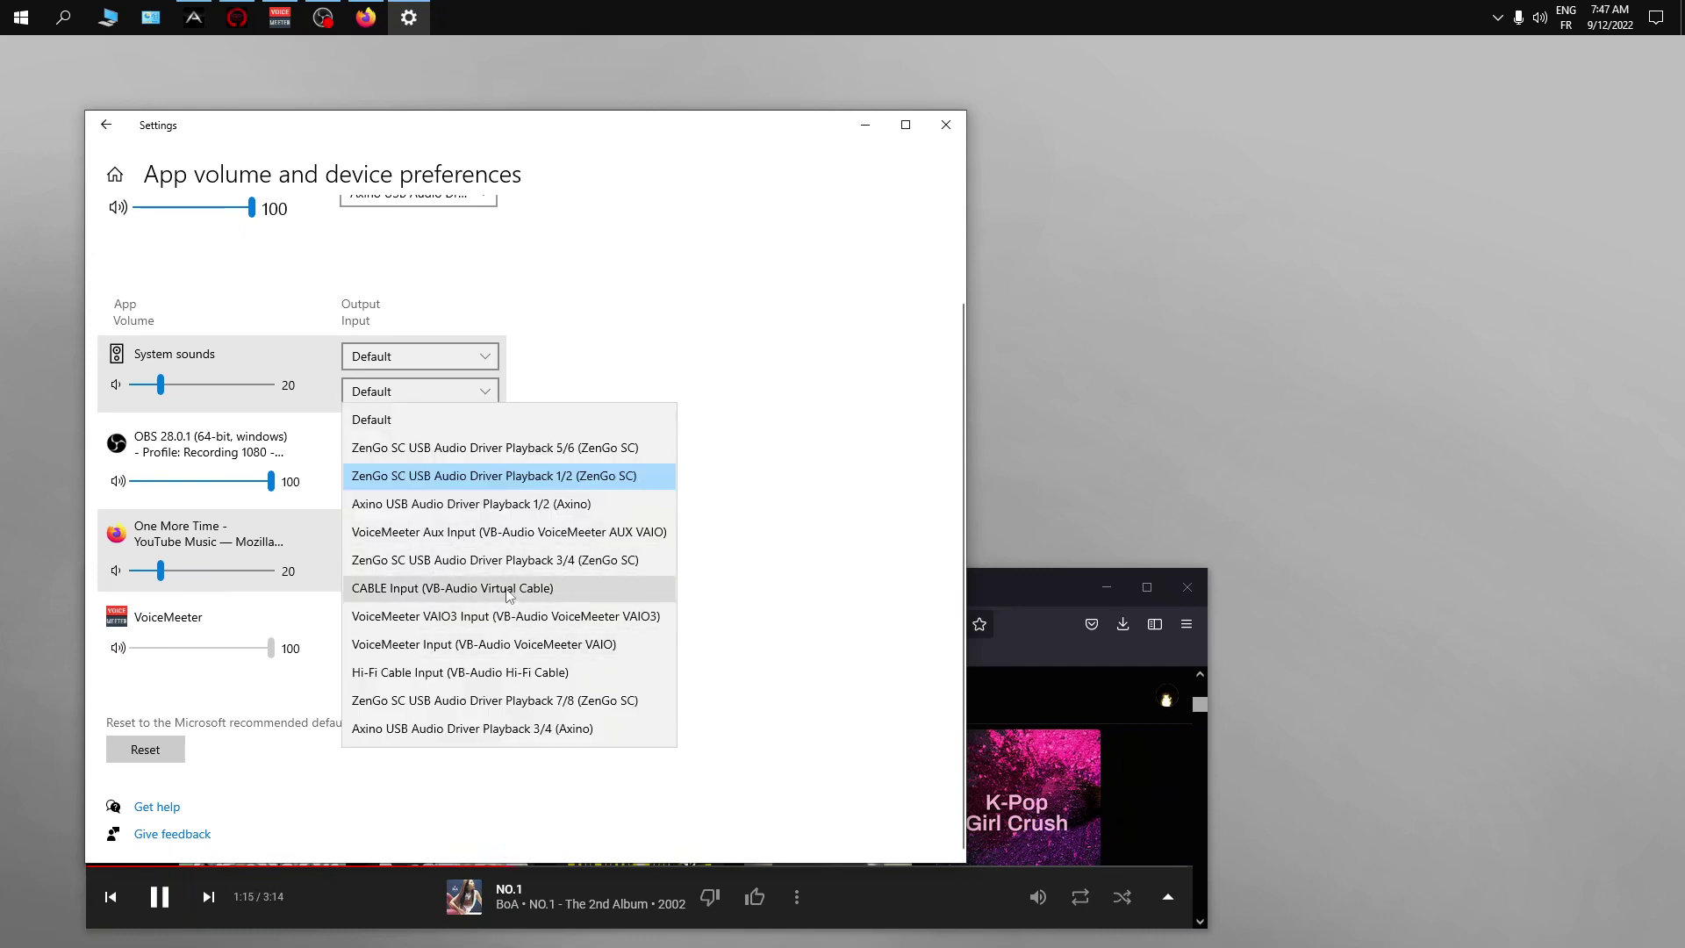
click(507, 672)
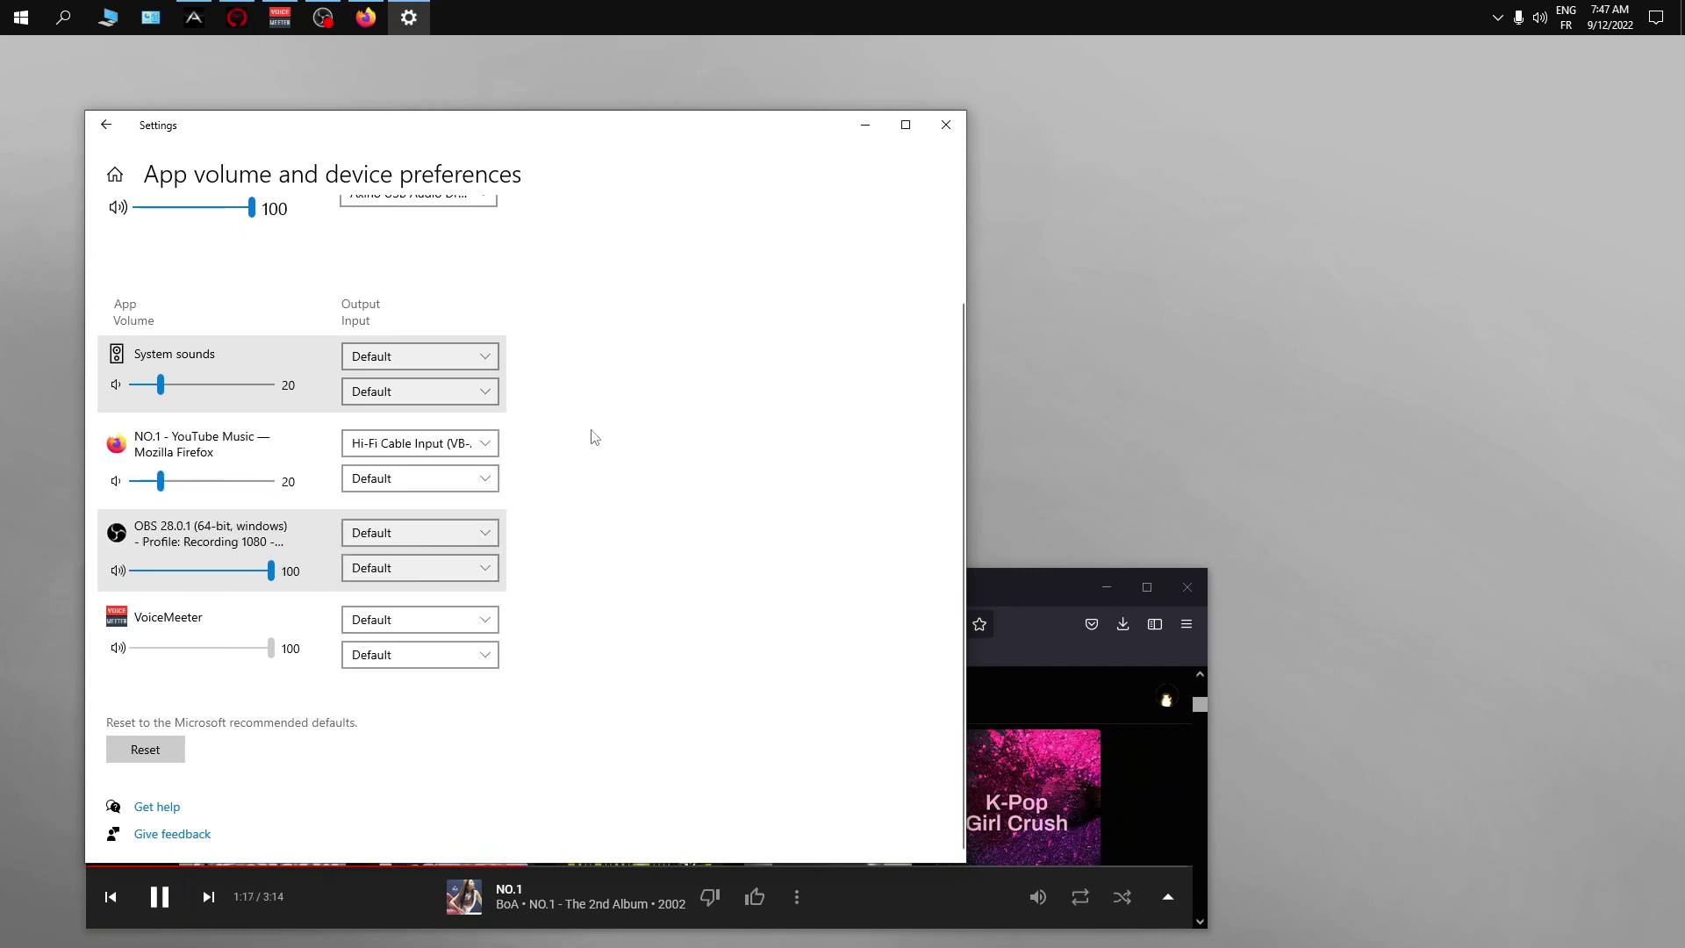
- Bring up VoiceMeeter Banana clear of the app volume controls and raise Firefox's app volume to 50
click(280, 18)
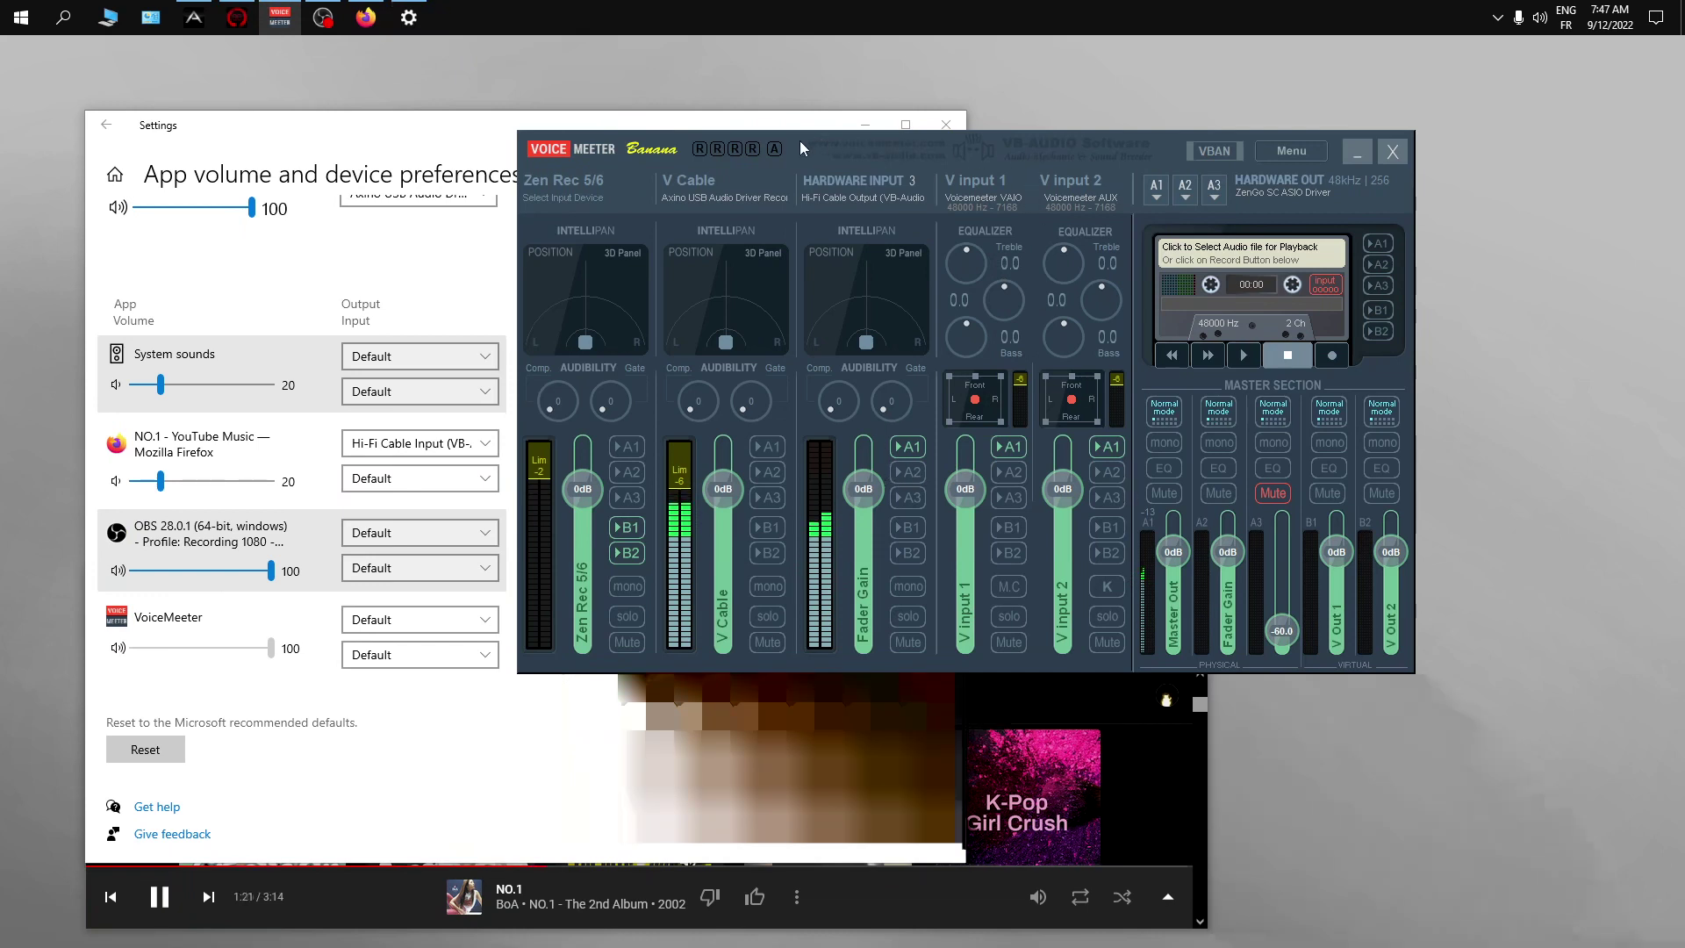
drag(798, 141, 991, 127)
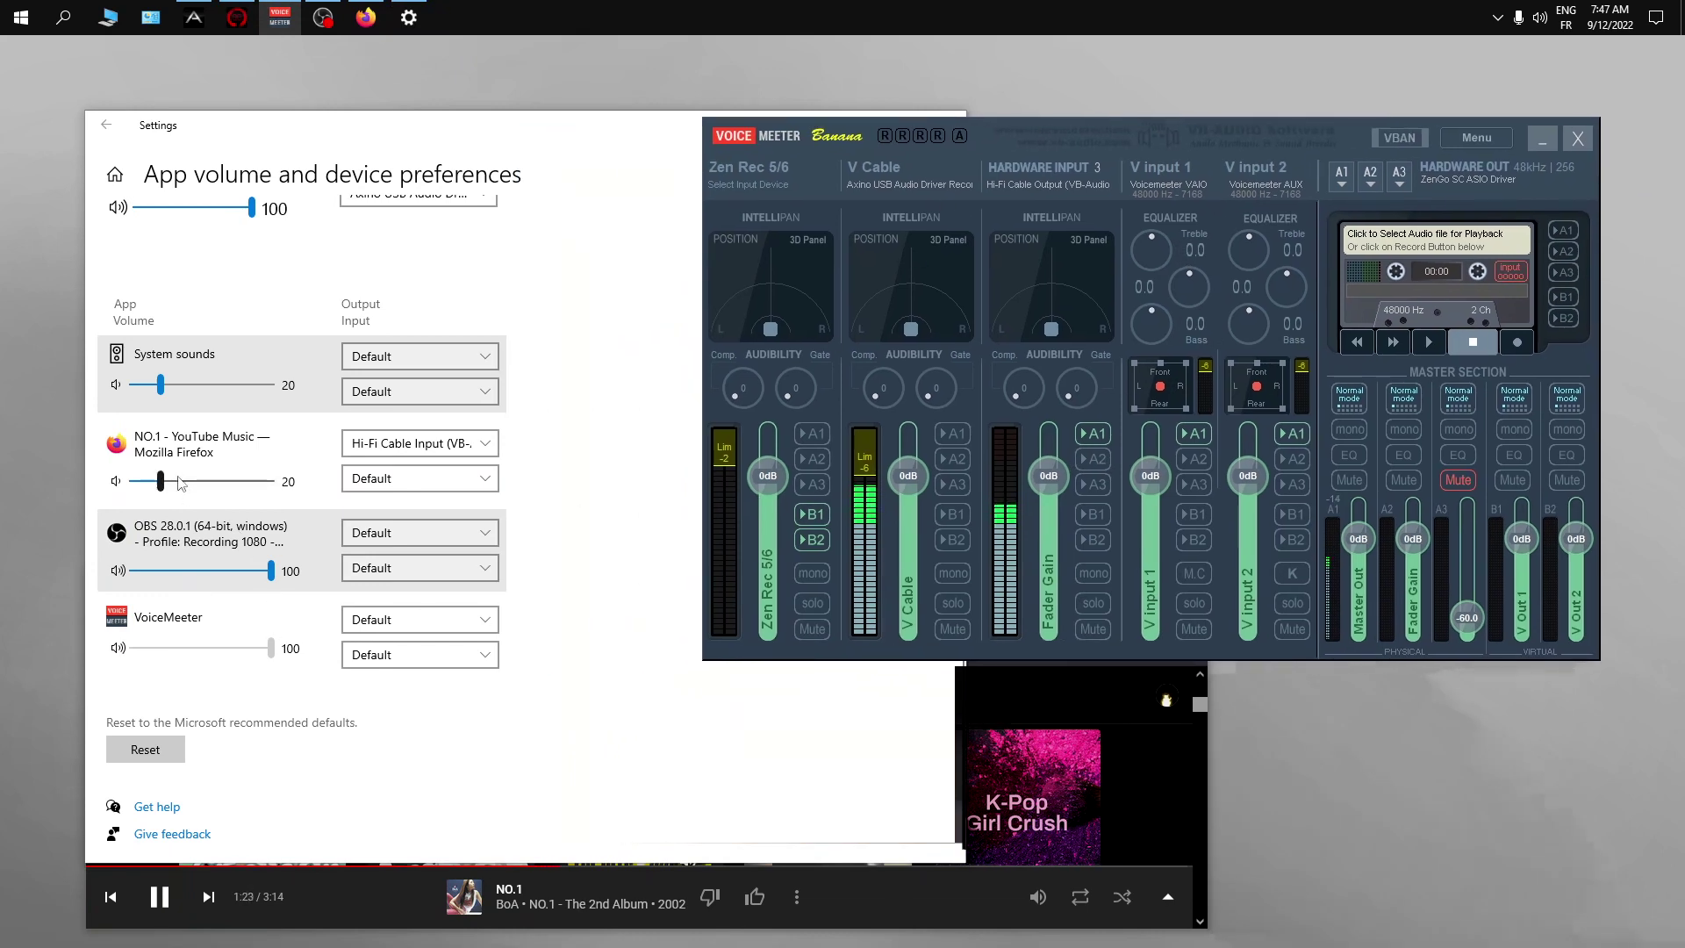
drag(172, 482, 204, 487)
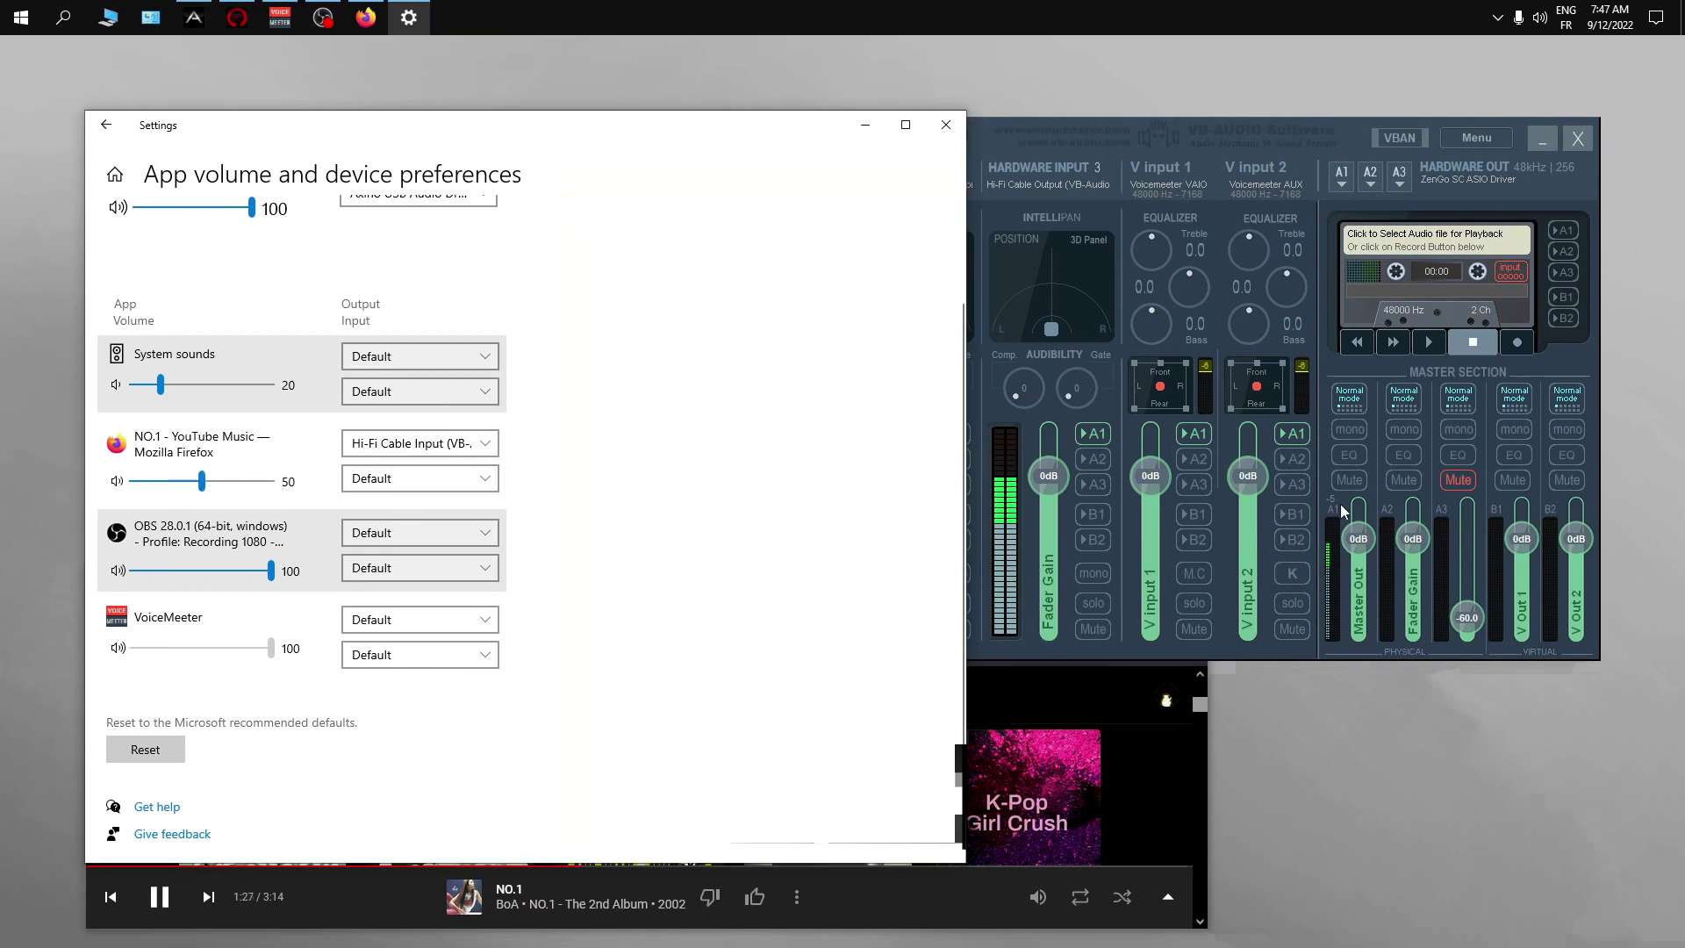